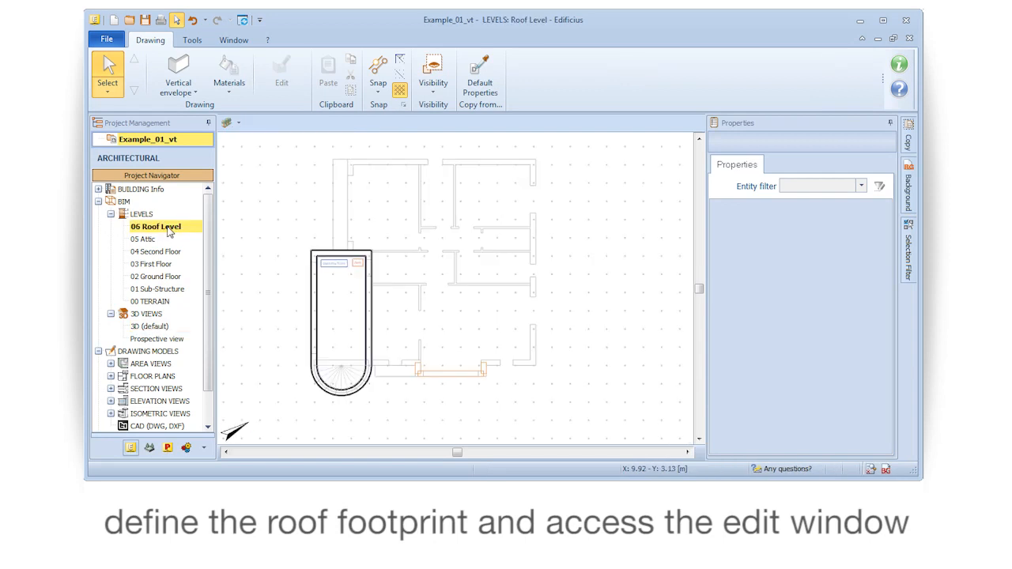
# Draw a six-corner roof footprint over the building on the Roof Level, following the outer walls and excluding the stair tower, and finish it
pyautogui.click(196, 93)
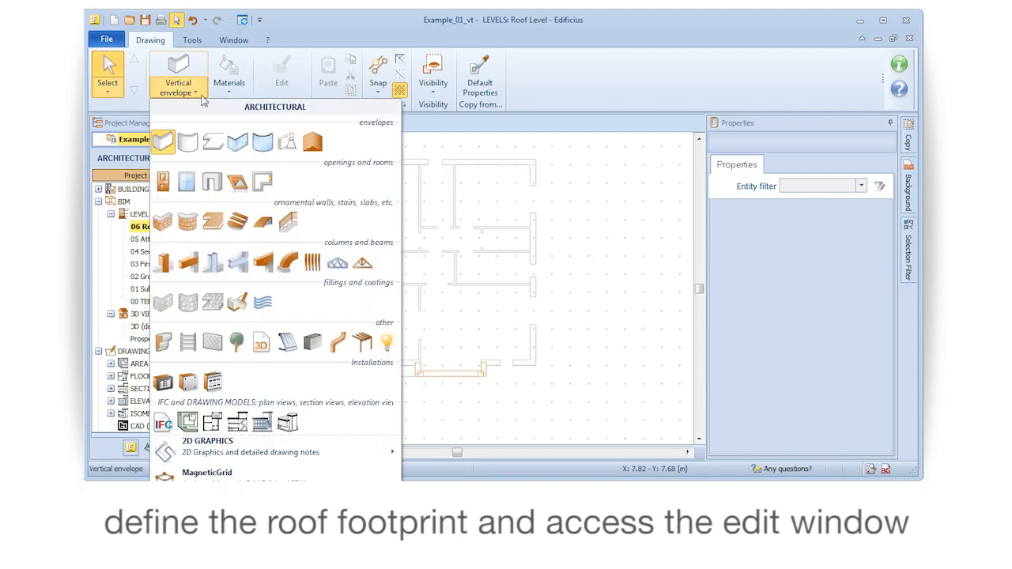
pyautogui.click(316, 148)
pyautogui.click(340, 251)
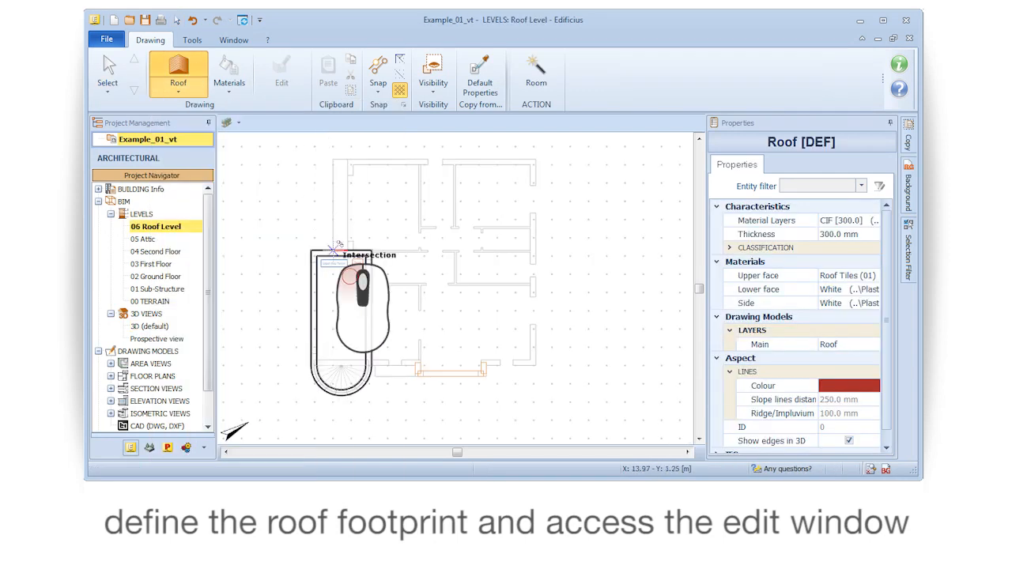
pyautogui.click(333, 160)
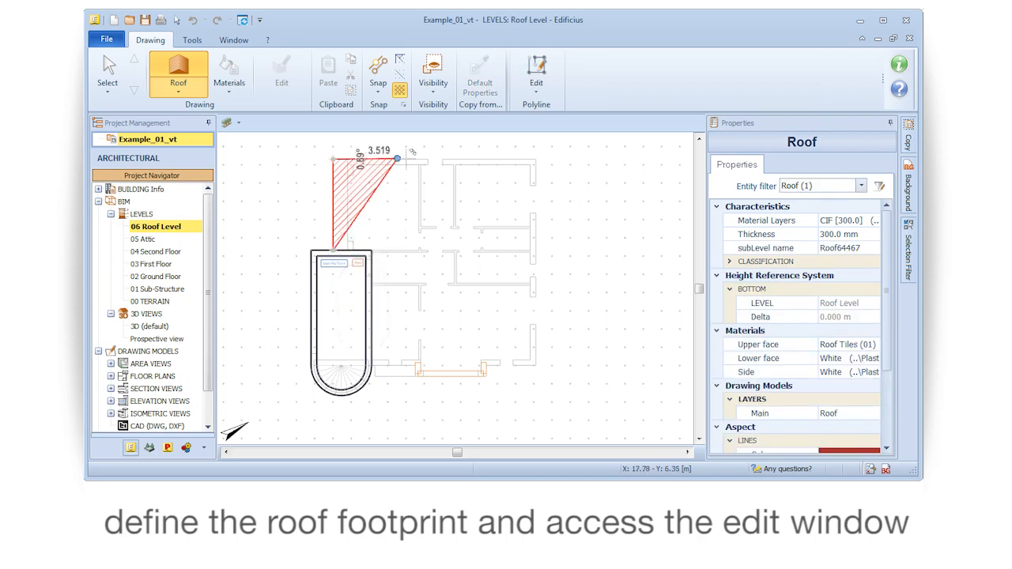
pyautogui.click(535, 160)
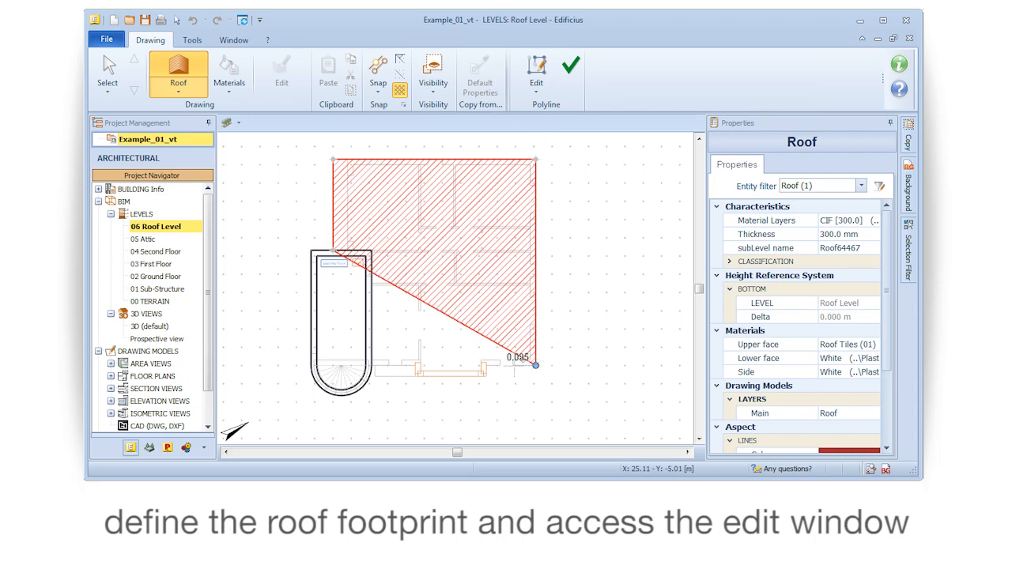
pyautogui.click(535, 365)
pyautogui.click(369, 365)
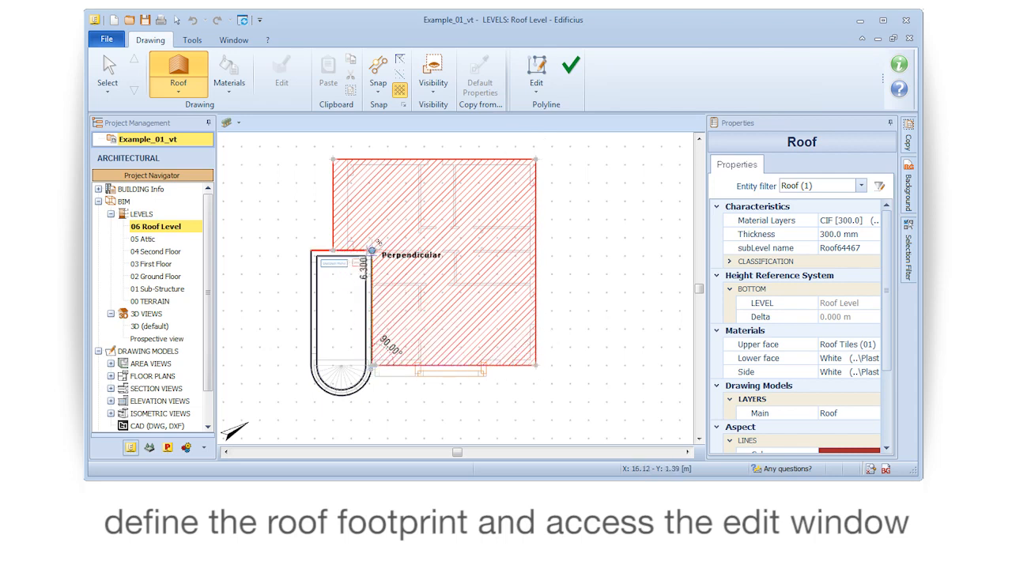
pyautogui.click(371, 251)
pyautogui.rightClick(420, 219)
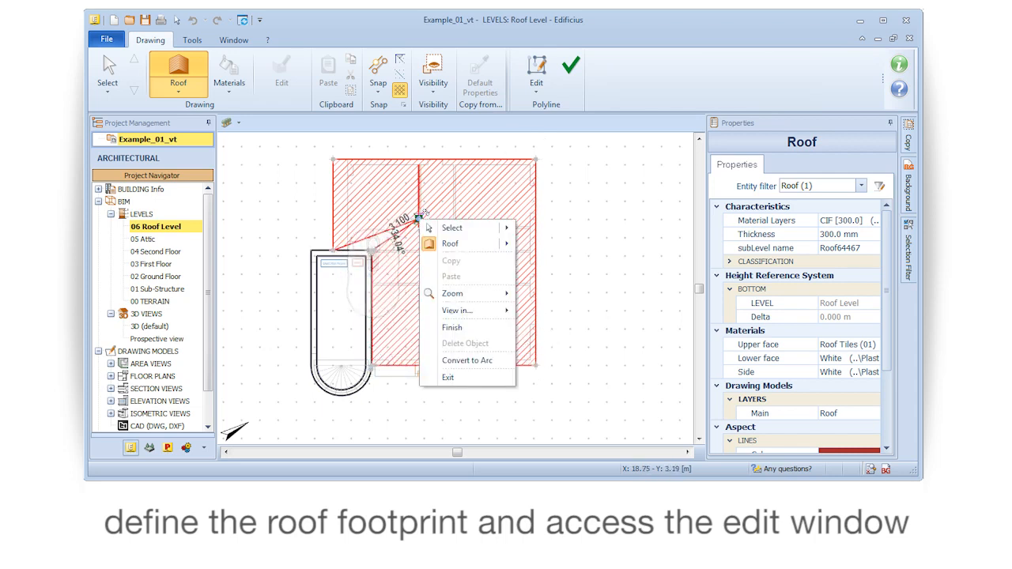
pyautogui.click(457, 327)
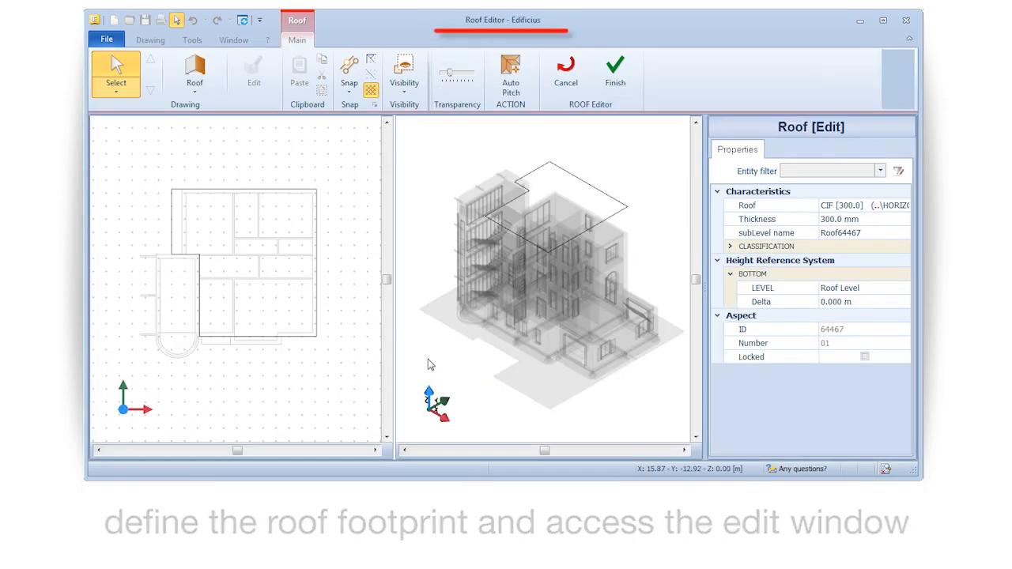
# Generate the roof slabs automatically with a roof inclination of 40% and delete all of them again
pyautogui.moveTo(451, 357); pyautogui.dragTo(462, 378, button='middle')
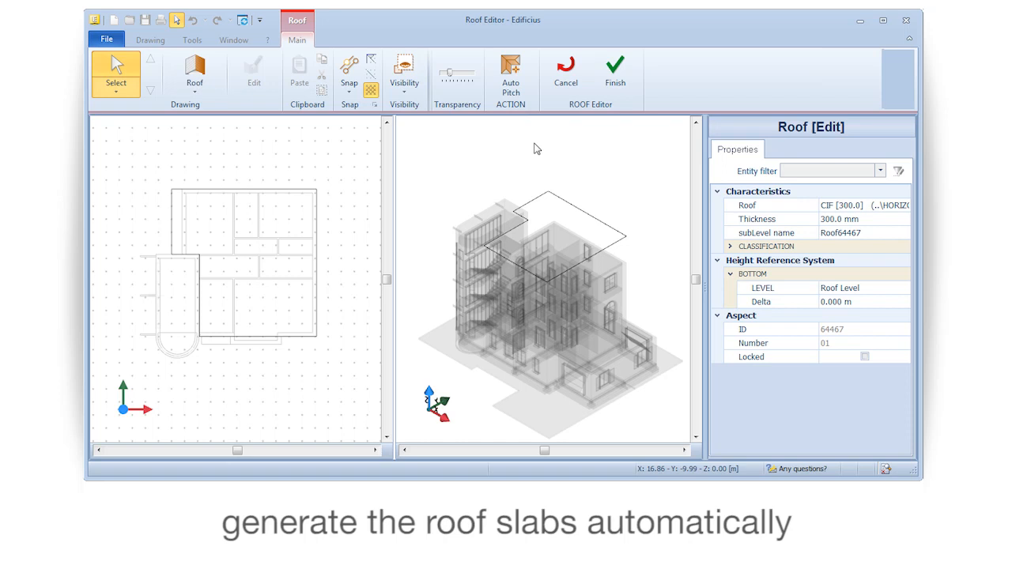
pyautogui.click(511, 75)
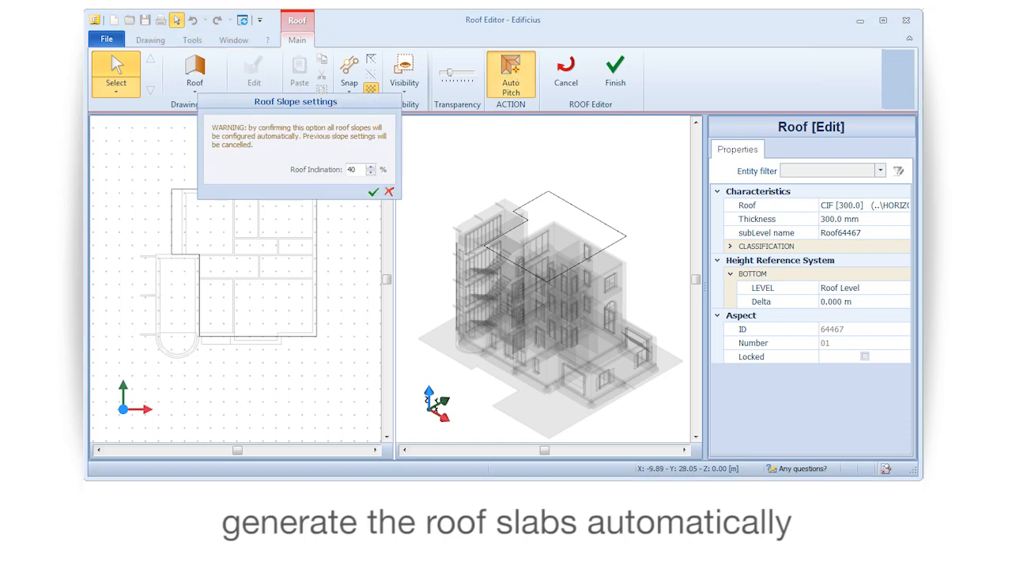
pyautogui.click(374, 192)
pyautogui.moveTo(485, 322)
pyautogui.keyDown('shift'); pyautogui.mouseDown(button='middle')
pyautogui.moveTo(495, 309)
pyautogui.moveTo(480, 330)
pyautogui.mouseUp(button='middle'); pyautogui.keyUp('shift')
pyautogui.scroll(2, 523, 303)
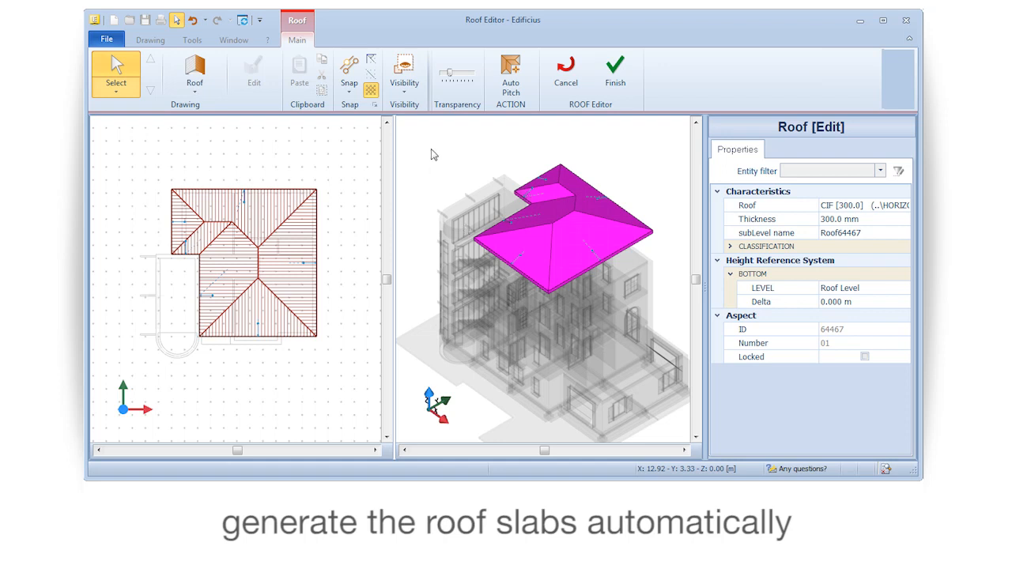
pyautogui.hotkey('ctrl', 'a')
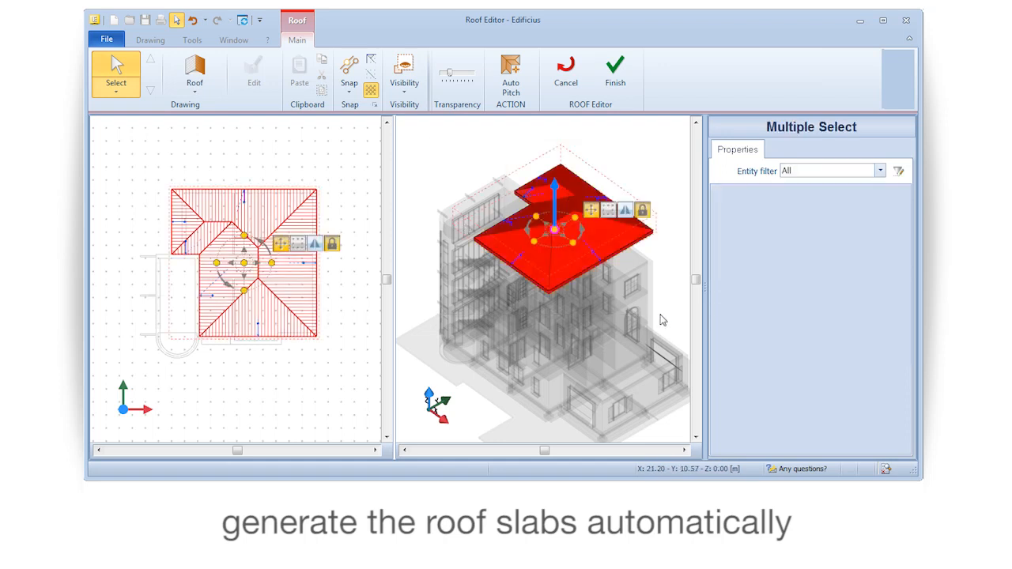
pyautogui.press('Delete')
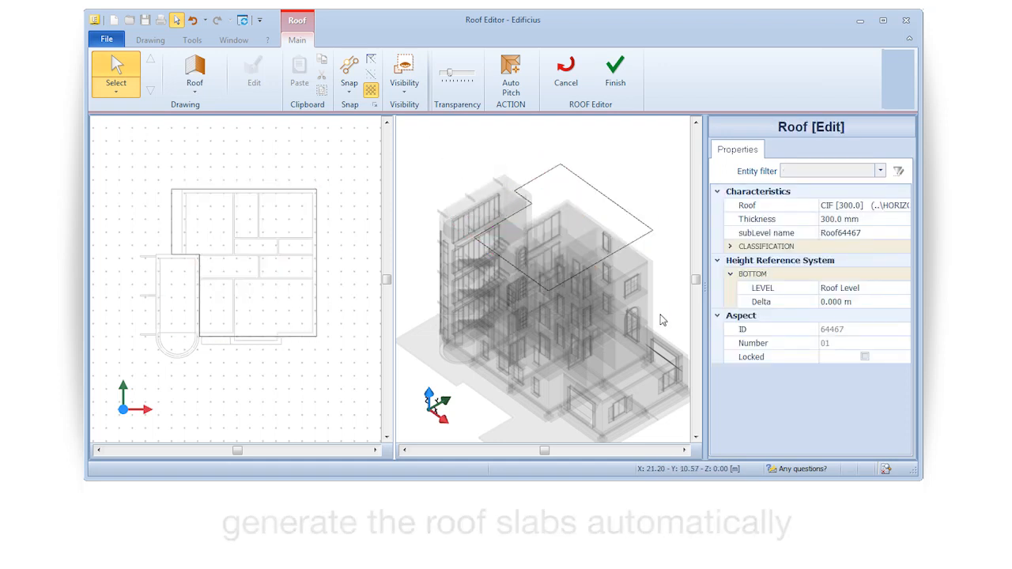
# Move the 8.969 m edge of the roof contour outward by 0.600 m to the intersection on the projecting wall outline
pyautogui.scroll(1, 262, 371)
pyautogui.scroll(2, 262, 372)
pyautogui.click(259, 329)
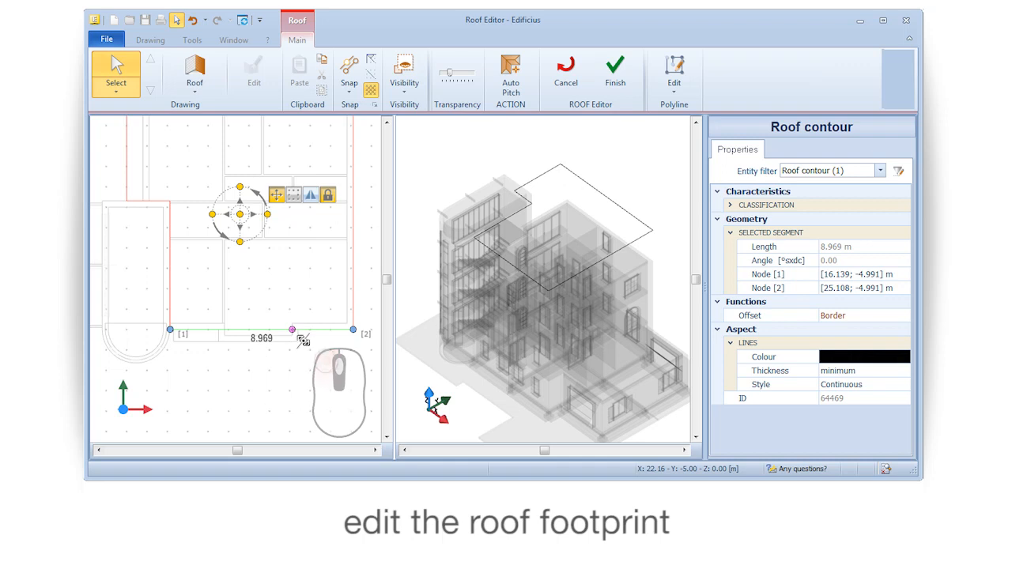
pyautogui.click(293, 330)
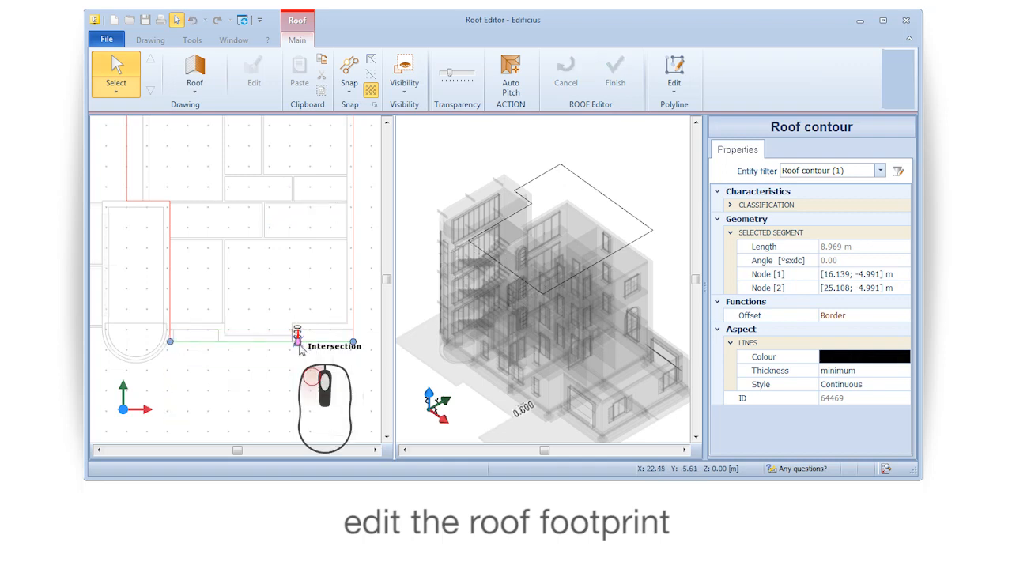
pyautogui.click(298, 345)
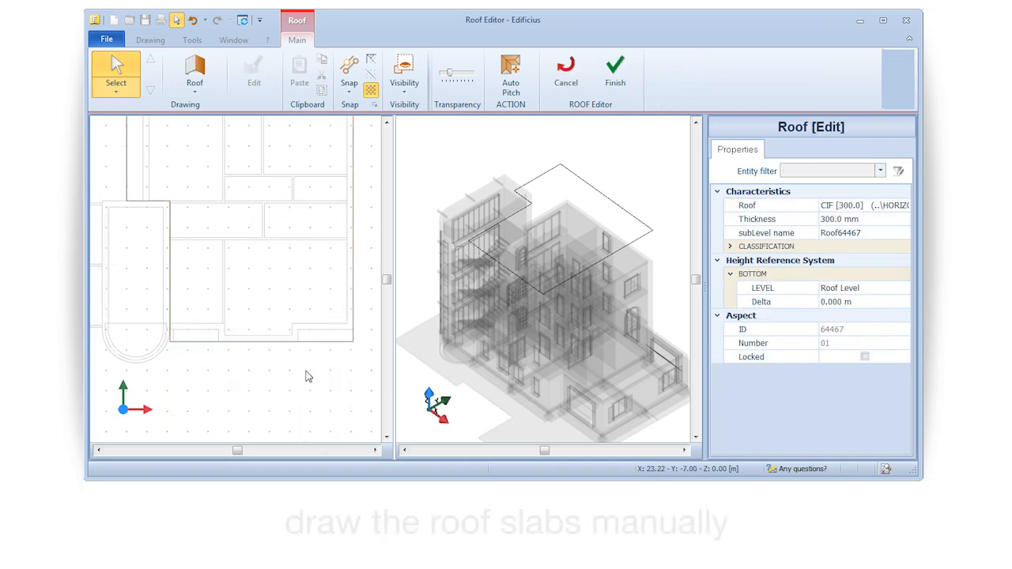
# Draw a rectangular sloped roof slab about 11.10 by 5.00 m over the wider part of the footprint, level with the tower's end wall
pyautogui.scroll(-2, 275, 294)
pyautogui.click(193, 87)
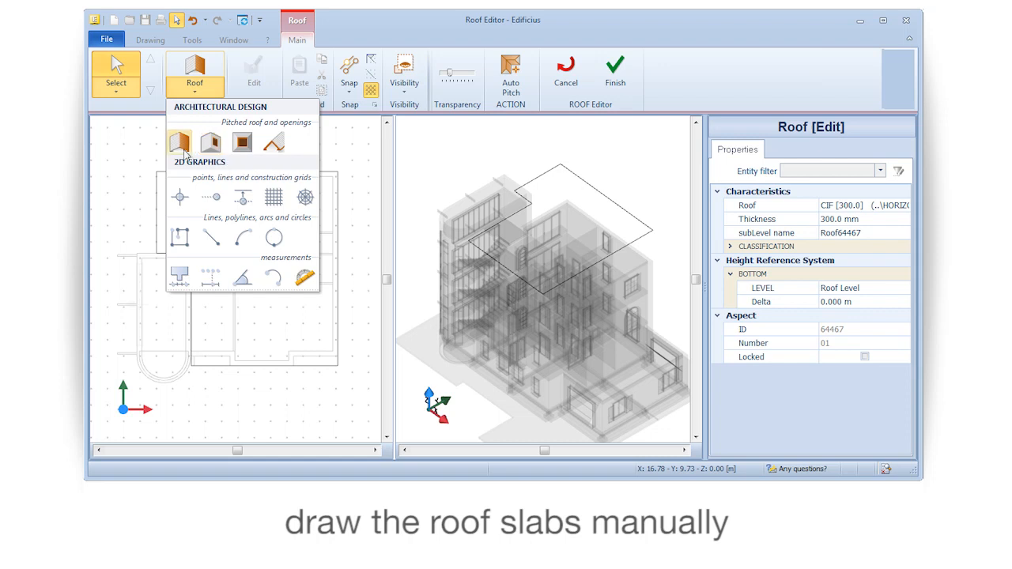
pyautogui.click(180, 144)
pyautogui.scroll(3, 128, 226)
pyautogui.click(219, 301)
pyautogui.scroll(-3, 158, 269)
pyautogui.scroll(-2, 152, 271)
pyautogui.click(132, 219)
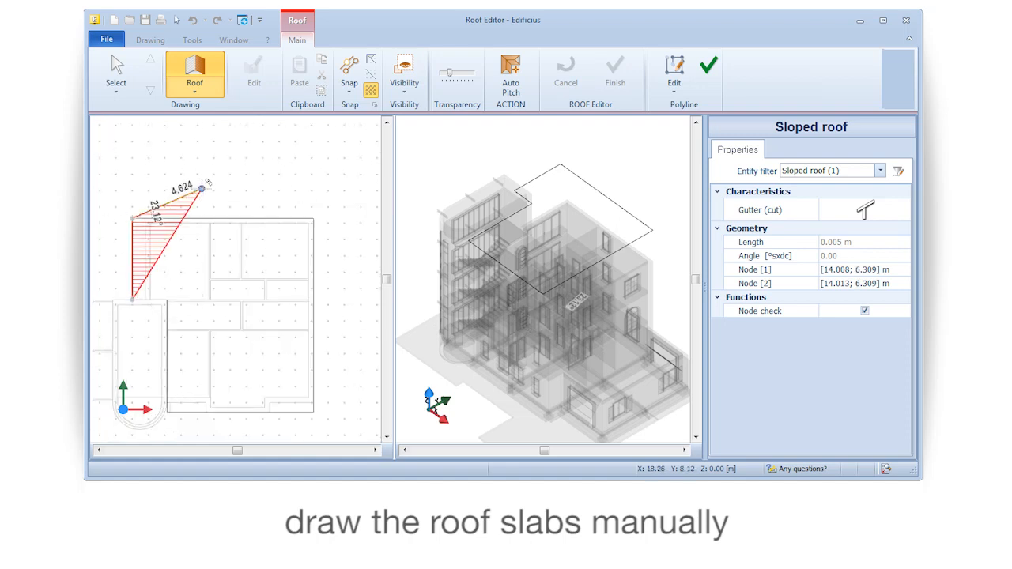
pyautogui.click(313, 219)
pyautogui.scroll(2, 313, 288)
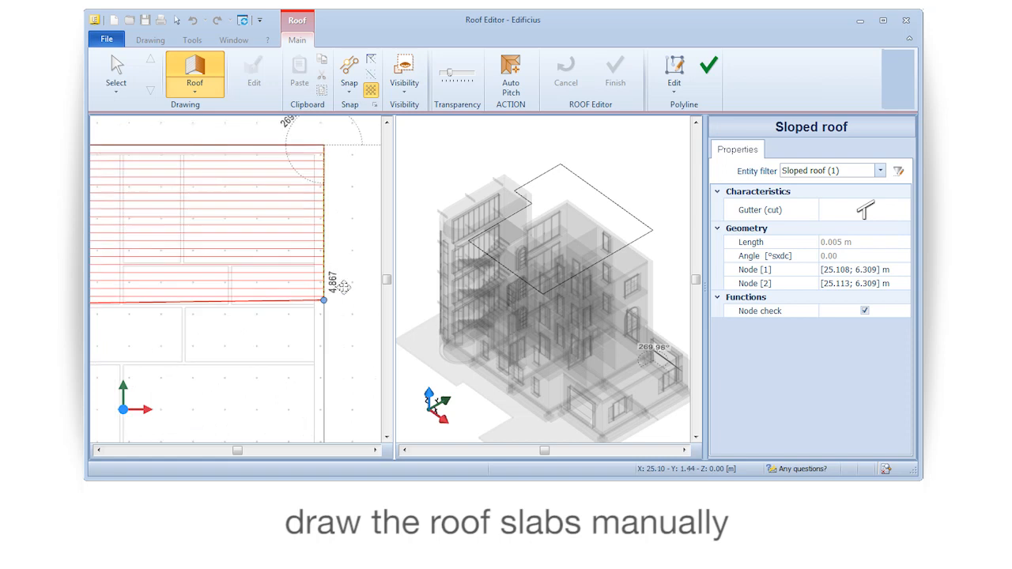
pyautogui.scroll(1, 342, 286)
pyautogui.scroll(-3, 345, 281)
pyautogui.rightClick(289, 260)
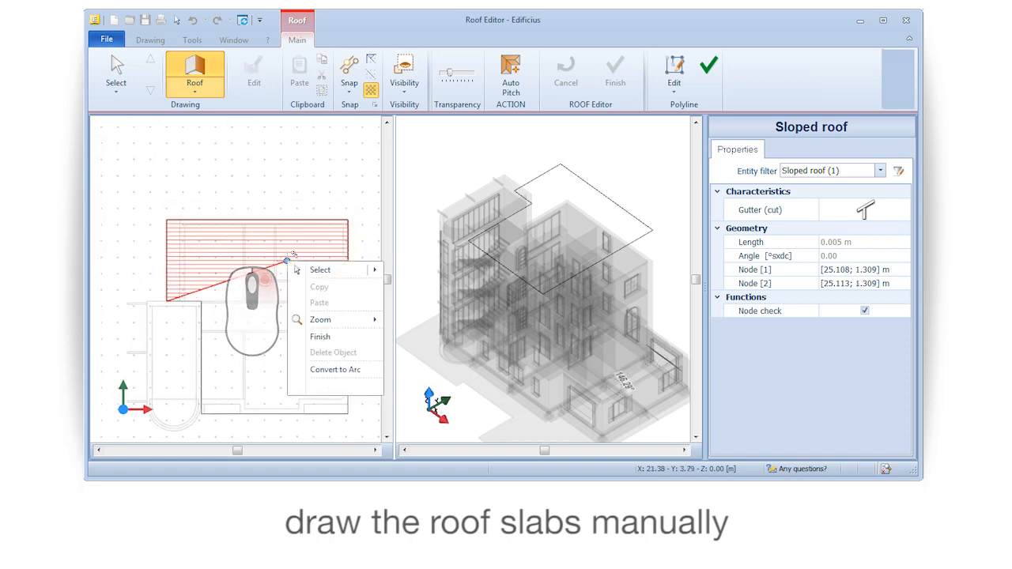
pyautogui.click(316, 337)
# Draw a second sloped roof slab about 8.97 by 6.90 m over the remaining footprint beside the stair tower, adjoining the first slab
pyautogui.scroll(5, 204, 314)
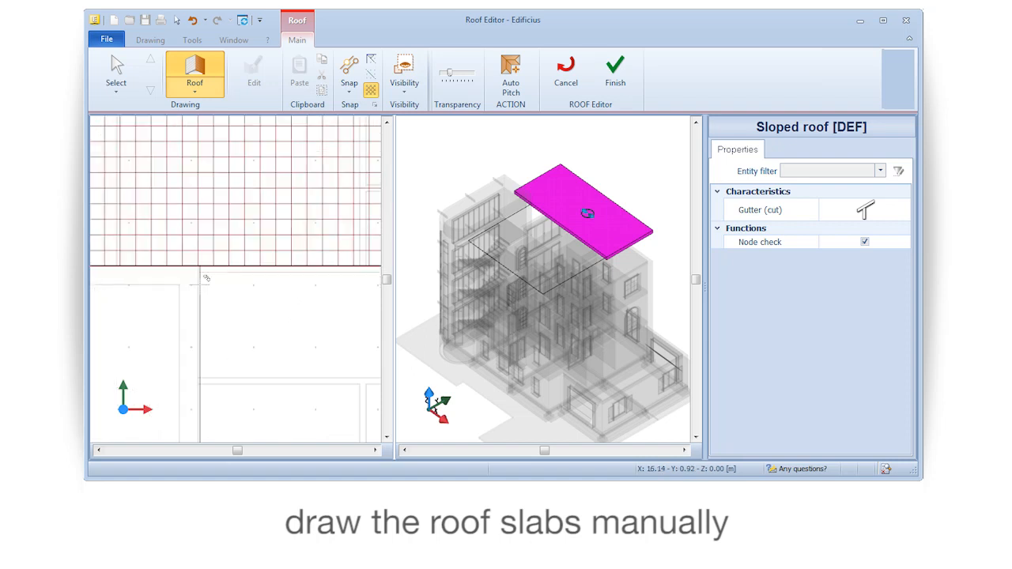
pyautogui.click(188, 212)
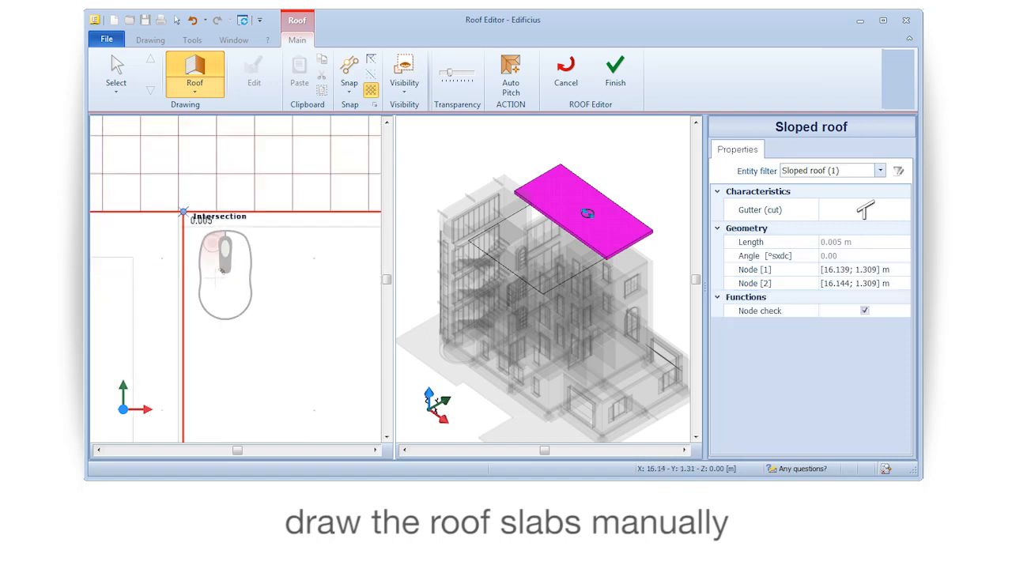
pyautogui.scroll(-5, 242, 294)
pyautogui.scroll(-2, 251, 289)
pyautogui.moveTo(251, 289); pyautogui.dragTo(188, 269, button='middle')
pyautogui.scroll(1, 298, 266)
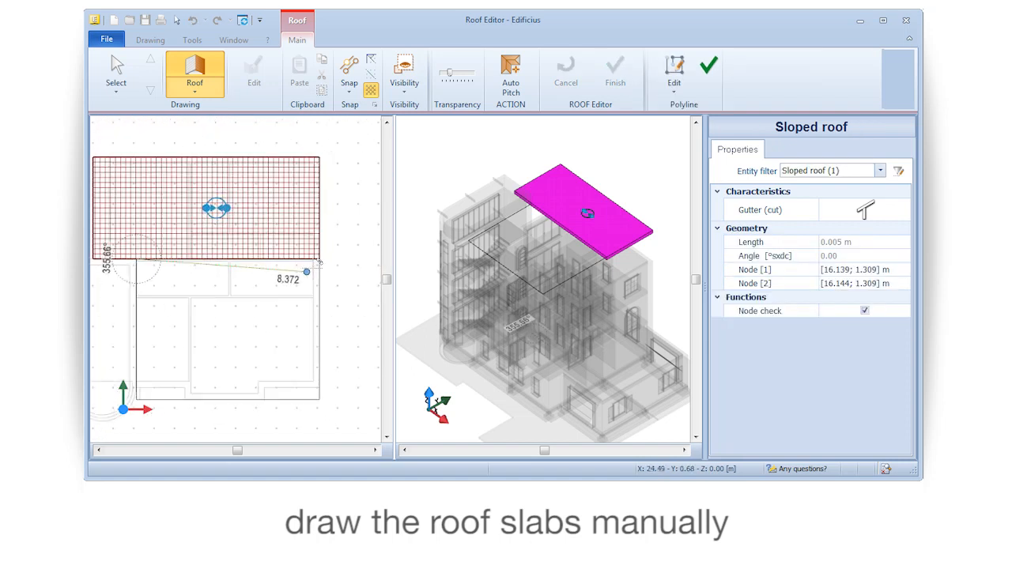
pyautogui.click(319, 259)
pyautogui.click(320, 399)
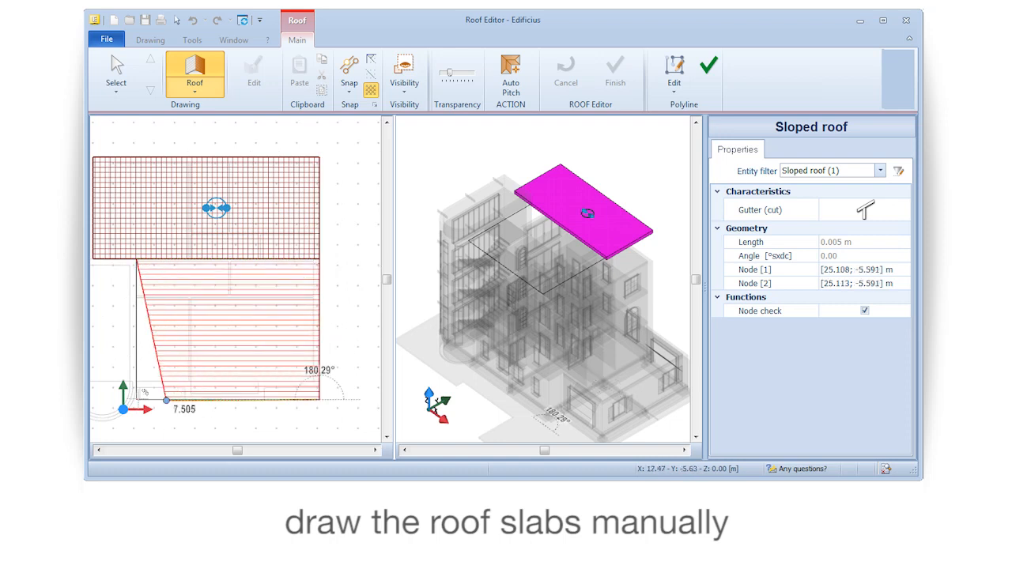
pyautogui.click(136, 400)
pyautogui.rightClick(200, 328)
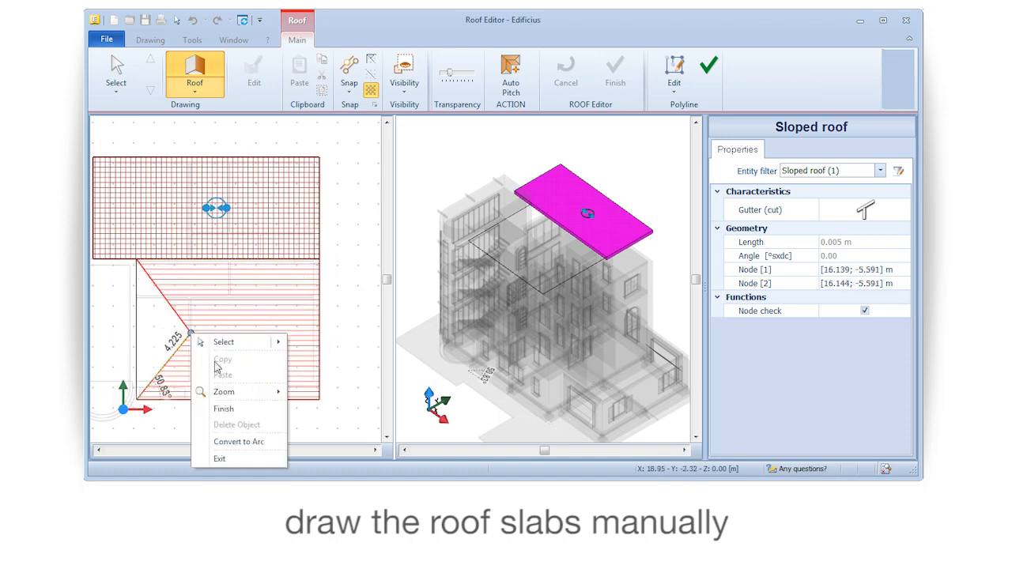
pyautogui.click(226, 406)
pyautogui.moveTo(435, 371)
pyautogui.mouseDown(button='middle')
pyautogui.moveTo(422, 404)
pyautogui.moveTo(442, 378)
pyautogui.mouseUp(button='middle')
pyautogui.press('Escape')
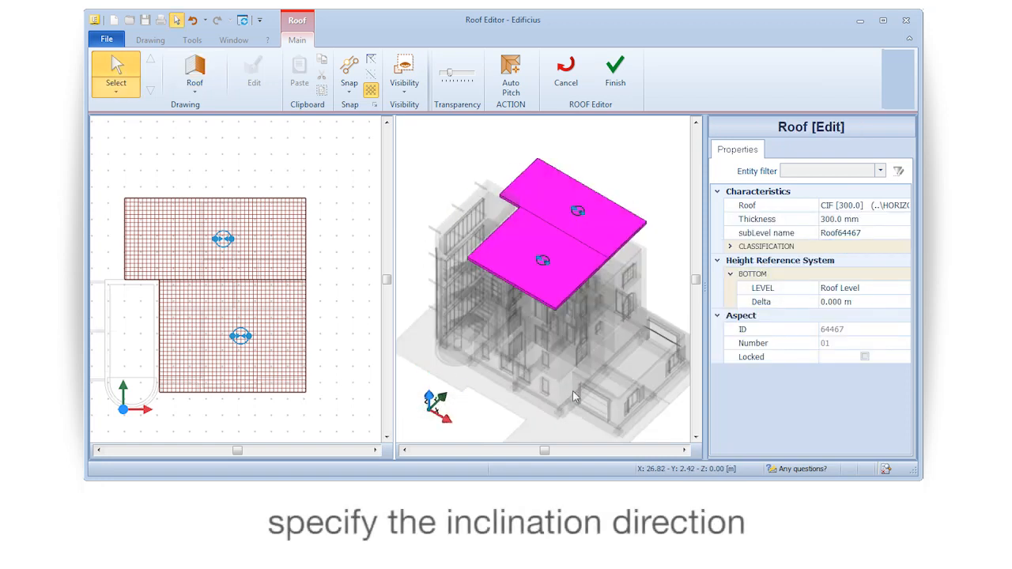
# Set the wider slab's slope line perpendicular to the shared edge, with P1 on that edge and P2 on the opposite outer edge
pyautogui.click(230, 238)
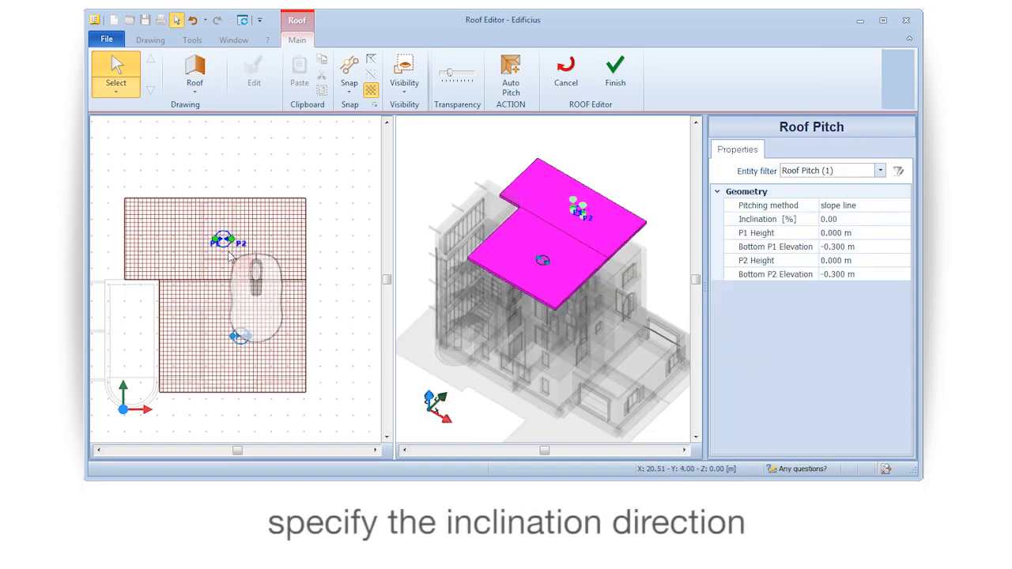
pyautogui.moveTo(206, 282); pyautogui.dragTo(250, 305, button='middle')
pyautogui.scroll(5, 266, 269)
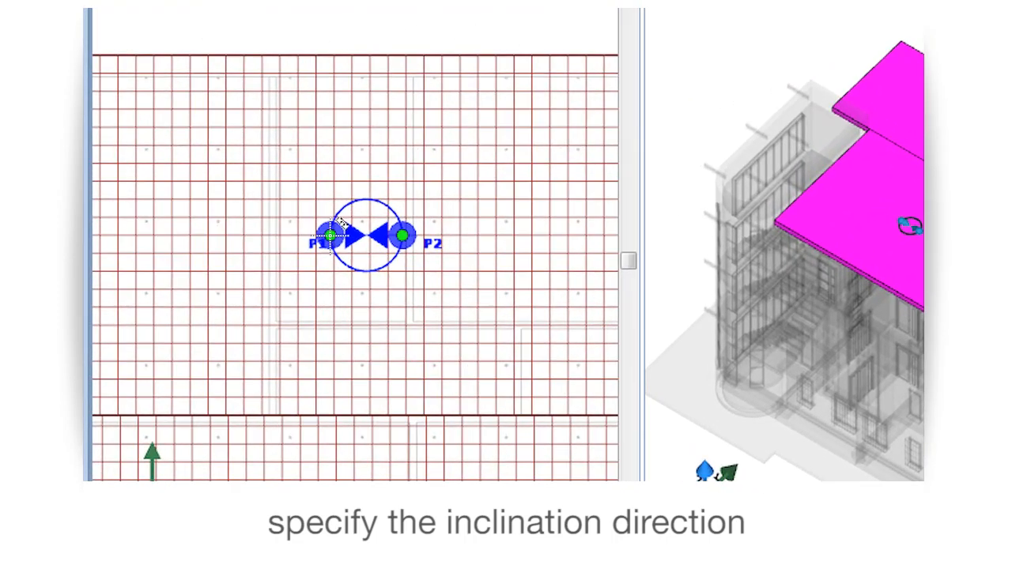
pyautogui.moveTo(340, 223); pyautogui.dragTo(380, 400)
pyautogui.click(405, 235)
pyautogui.click(377, 50)
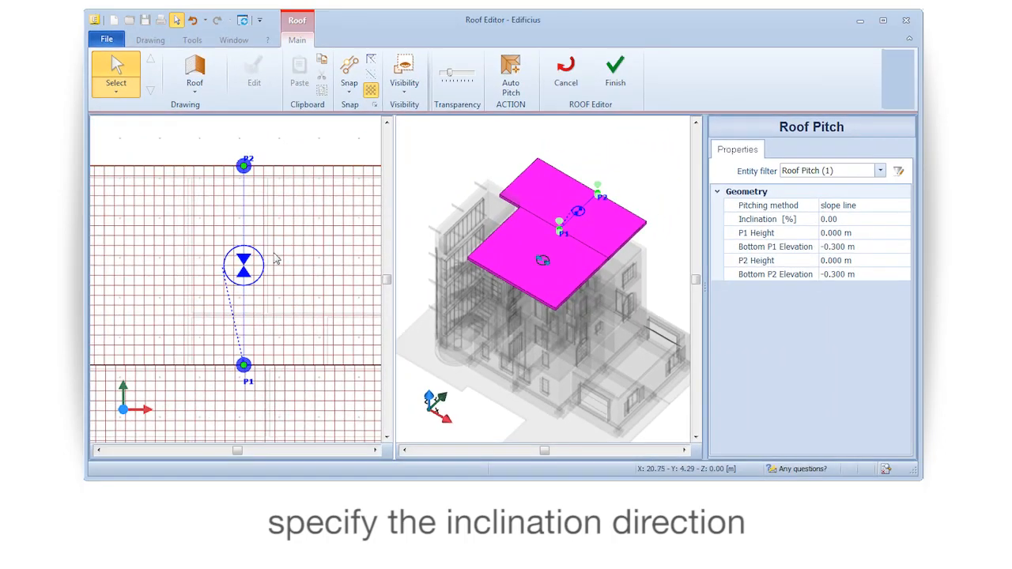
# Set the slope line of the slab beside the stair tower, with P1 on the shared edge and P2 on the opposite outer edge
pyautogui.scroll(-2, 415, 228)
pyautogui.moveTo(295, 309); pyautogui.dragTo(244, 220, button='middle')
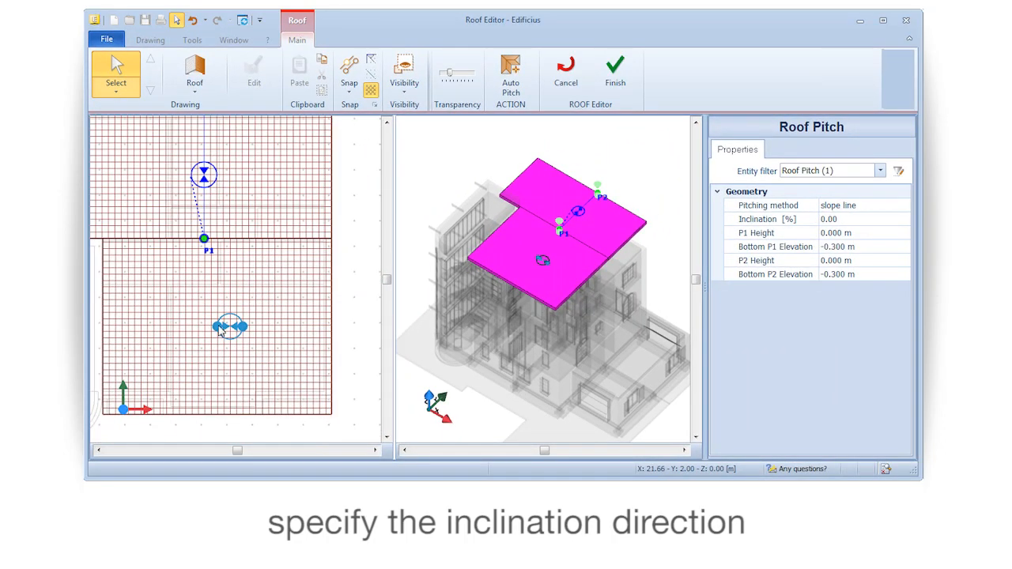
pyautogui.click(223, 329)
pyautogui.scroll(2, 226, 319)
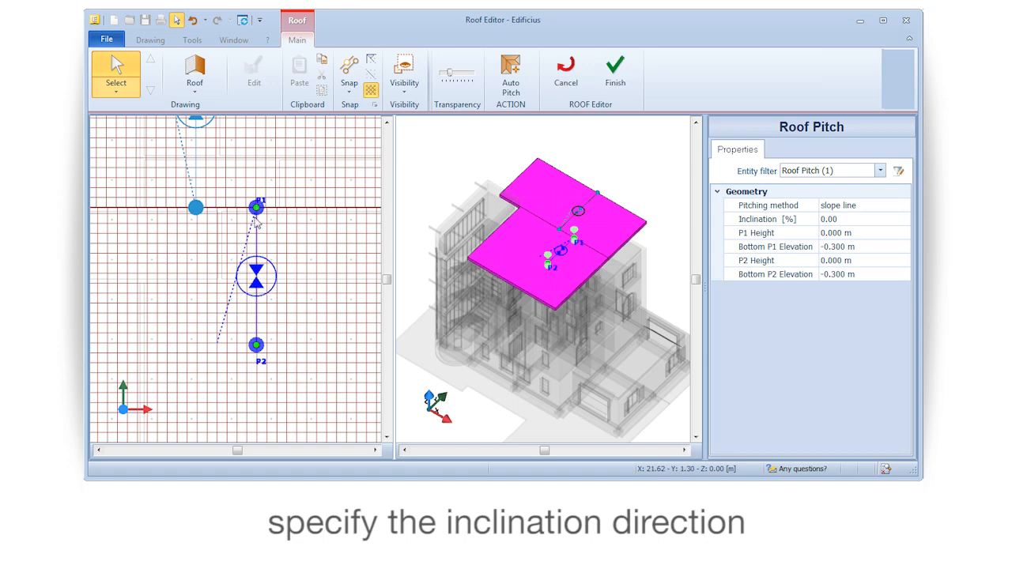
pyautogui.scroll(-3, 262, 340)
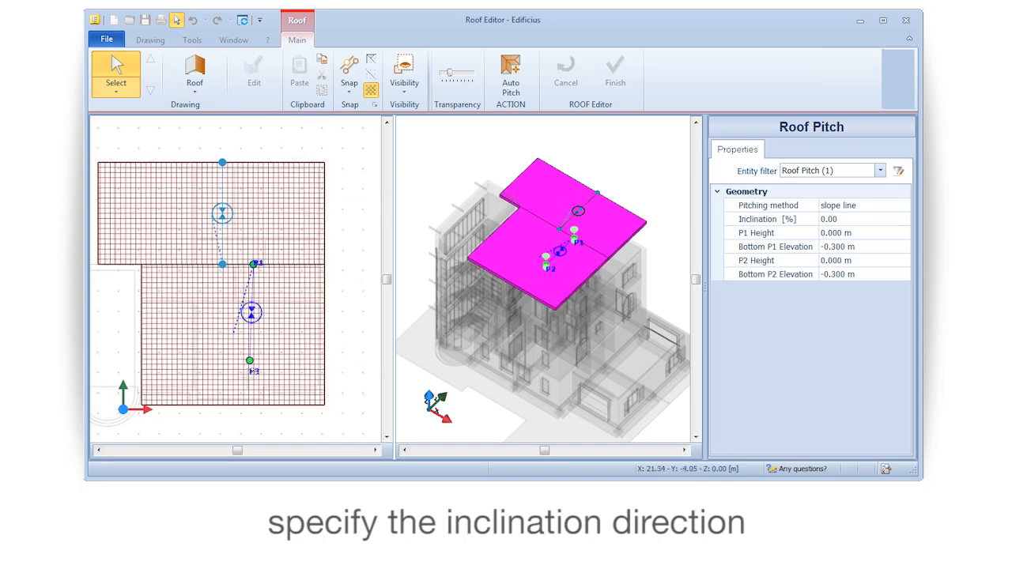
pyautogui.moveTo(218, 423); pyautogui.dragTo(232, 425, button='middle')
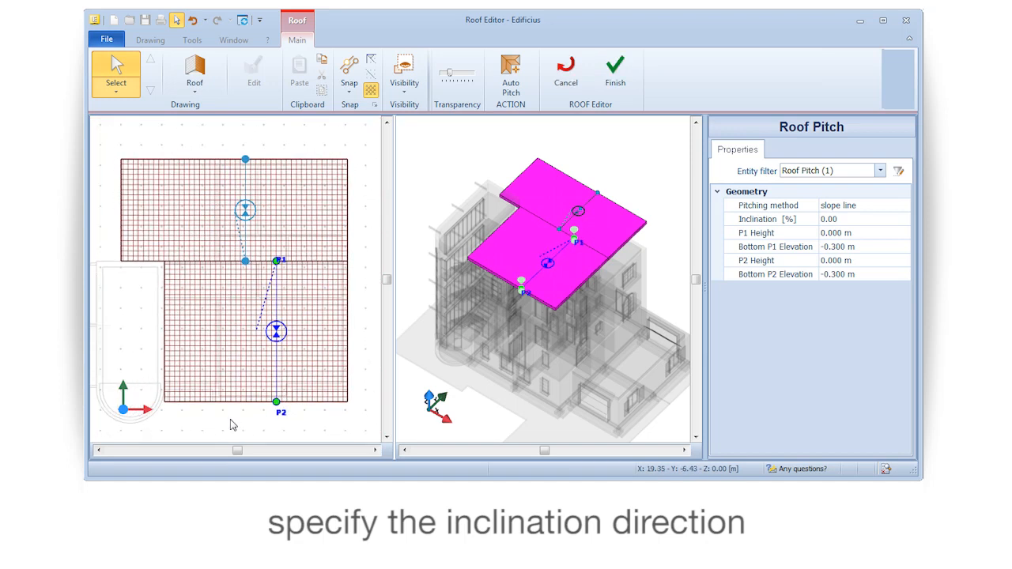
# Set the inclination of the wider roof slab to 33%
pyautogui.moveTo(502, 386); pyautogui.dragTo(530, 372)
pyautogui.click(245, 261)
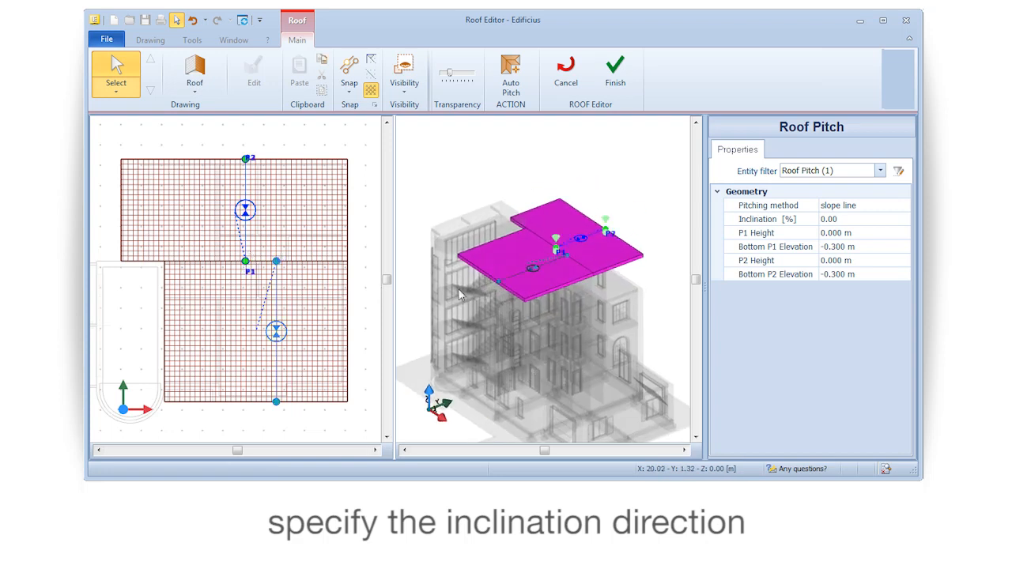
pyautogui.click(849, 222)
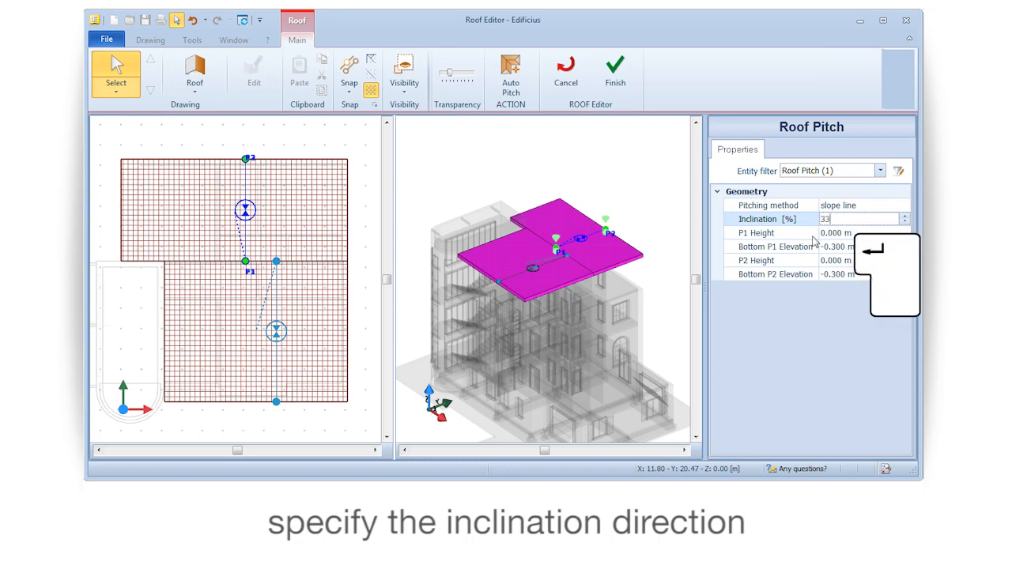
pyautogui.press('Return')
pyautogui.moveTo(619, 319)
pyautogui.mouseDown()
pyautogui.moveTo(595, 294)
pyautogui.moveTo(617, 322)
pyautogui.mouseUp()
pyautogui.scroll(5, 570, 263)
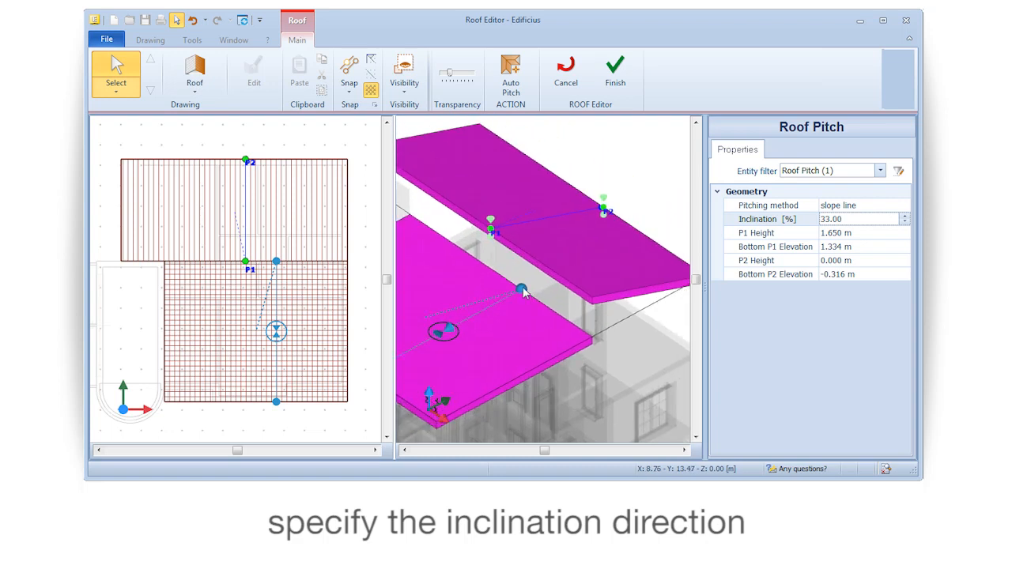
# Raise P1 of the slab beside the stair tower to the ridge of the adjoining slab, at a height of 1.650 m
pyautogui.click(522, 290)
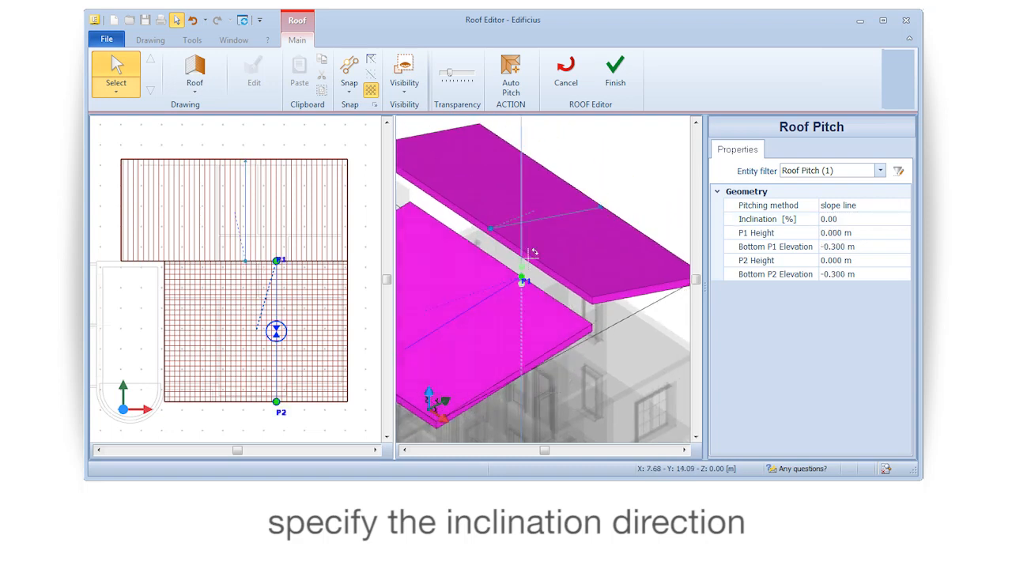
pyautogui.click(592, 297)
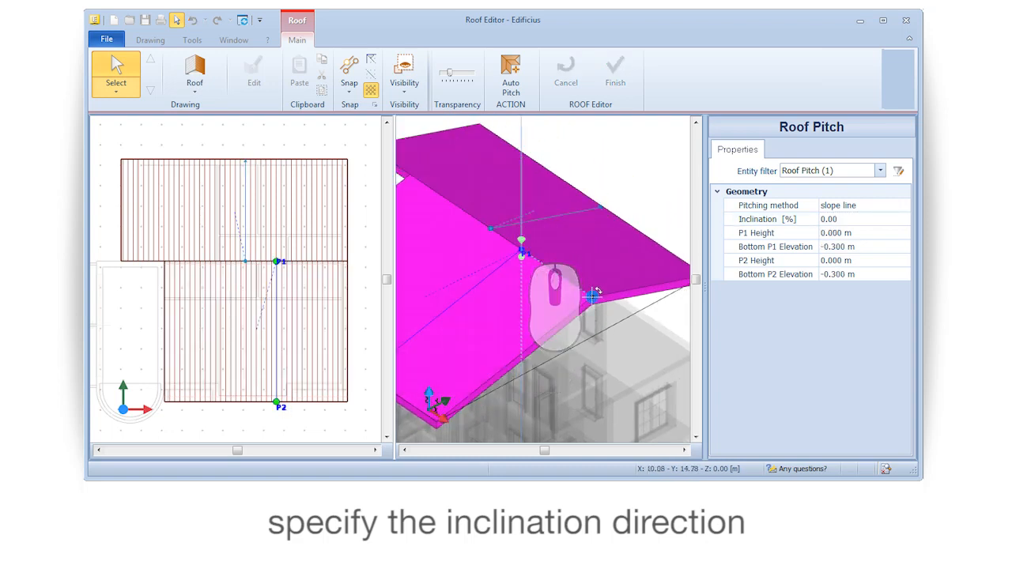
pyautogui.scroll(-3, 527, 282)
pyautogui.moveTo(549, 332)
pyautogui.keyDown('shift'); pyautogui.mouseDown(button='middle')
pyautogui.moveTo(523, 312)
pyautogui.moveTo(567, 338)
pyautogui.mouseUp(button='middle'); pyautogui.keyUp('shift')
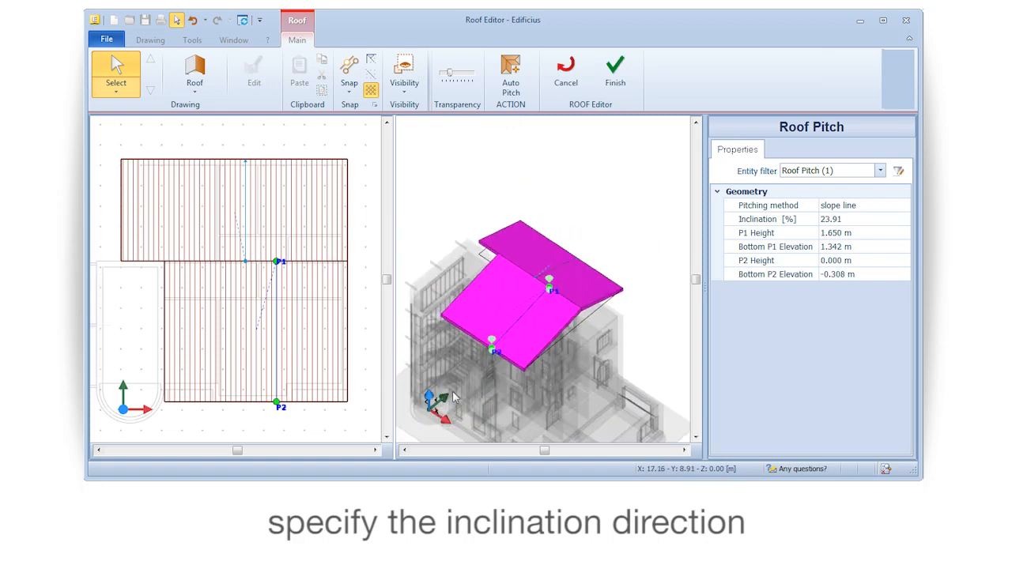
# Add a node on the outer edge of the stair-tower slab and slide it to about 6.27 m from the tower-side corner
pyautogui.moveTo(325, 403); pyautogui.dragTo(322, 344, button='middle')
pyautogui.scroll(2, 322, 344)
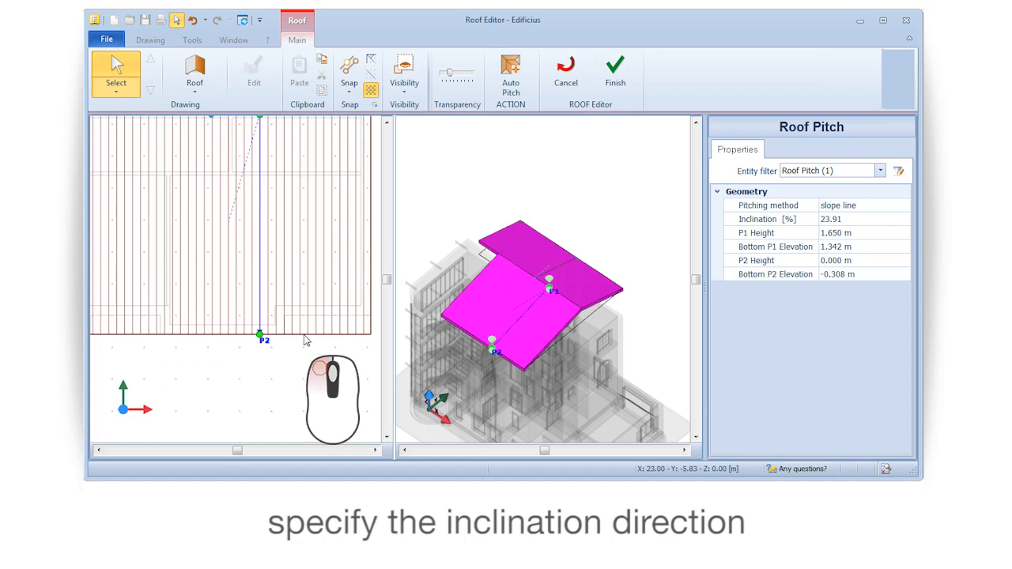
pyautogui.click(307, 341)
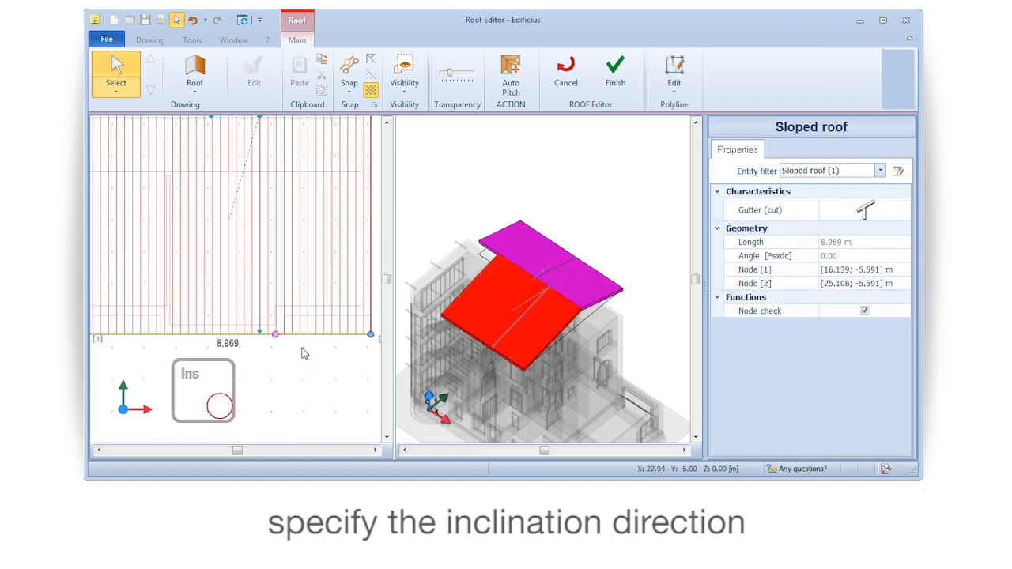
pyautogui.press('Insert')
pyautogui.scroll(2, 273, 356)
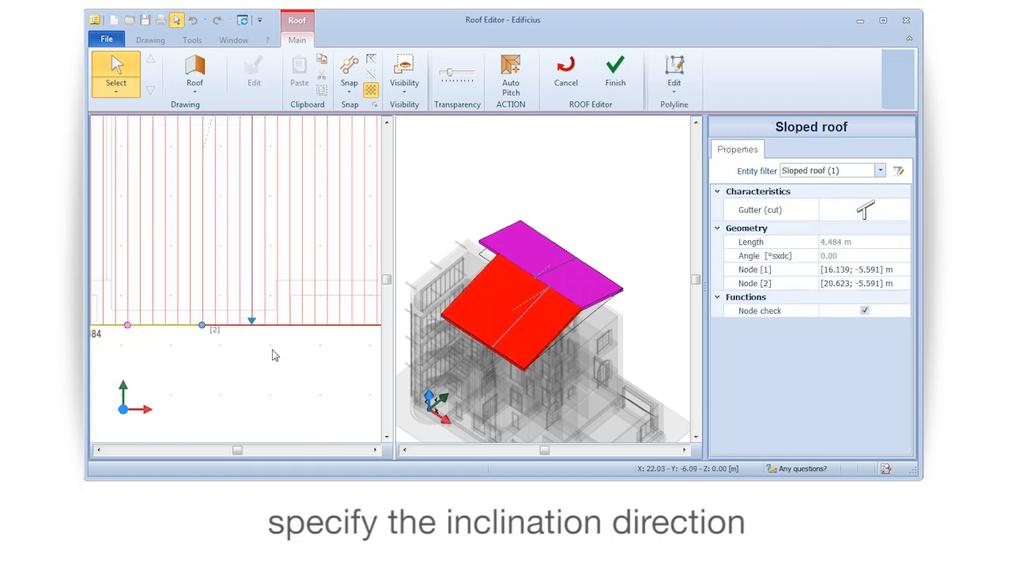
pyautogui.click(190, 317)
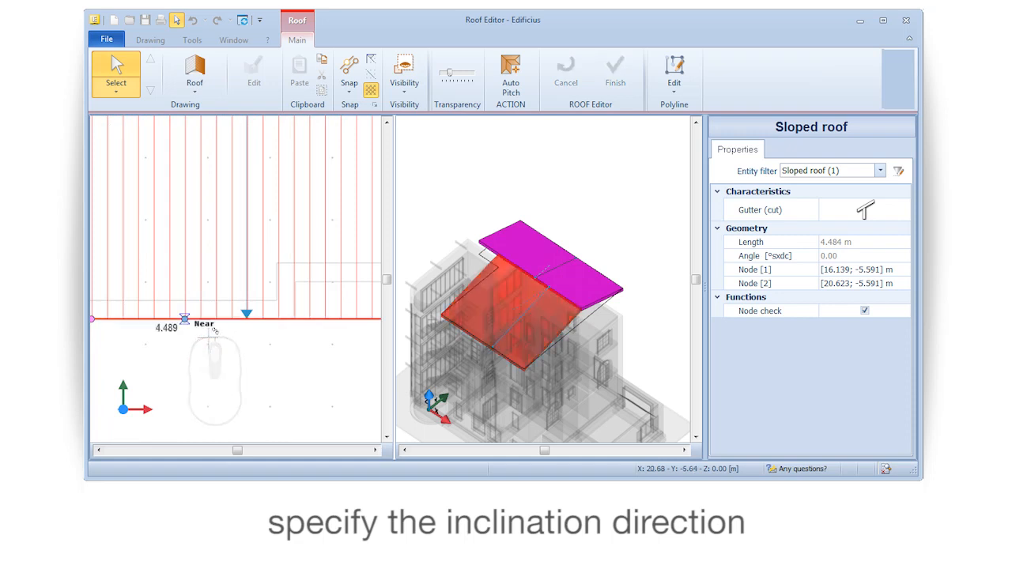
pyautogui.click(300, 317)
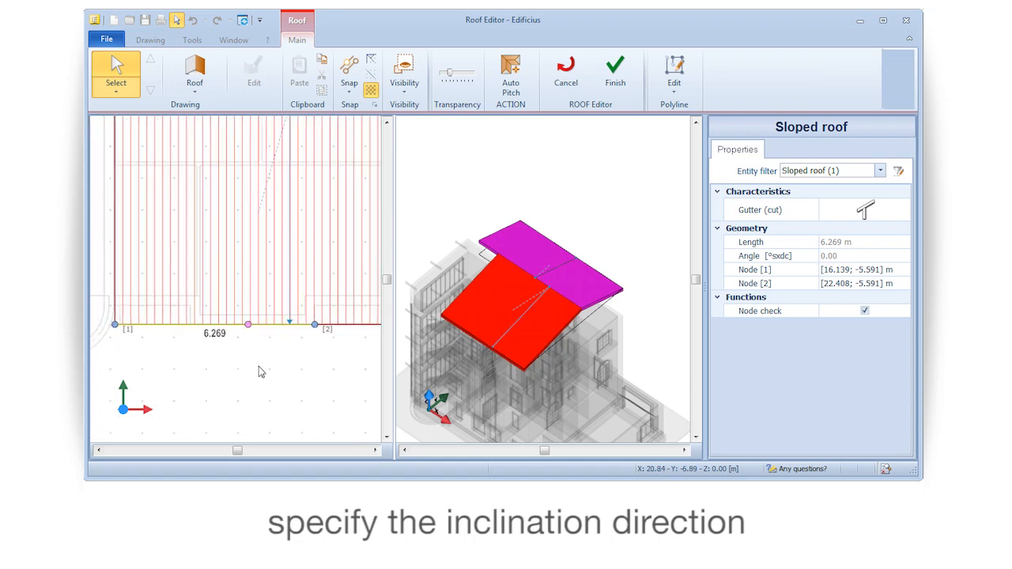
# Add a second edge node about 2.37 m from the tower-side corner, and pull a middle node inward to [20.623; -1.167] to cut a triangular notch
pyautogui.scroll(2, 191, 319)
pyautogui.click(219, 314)
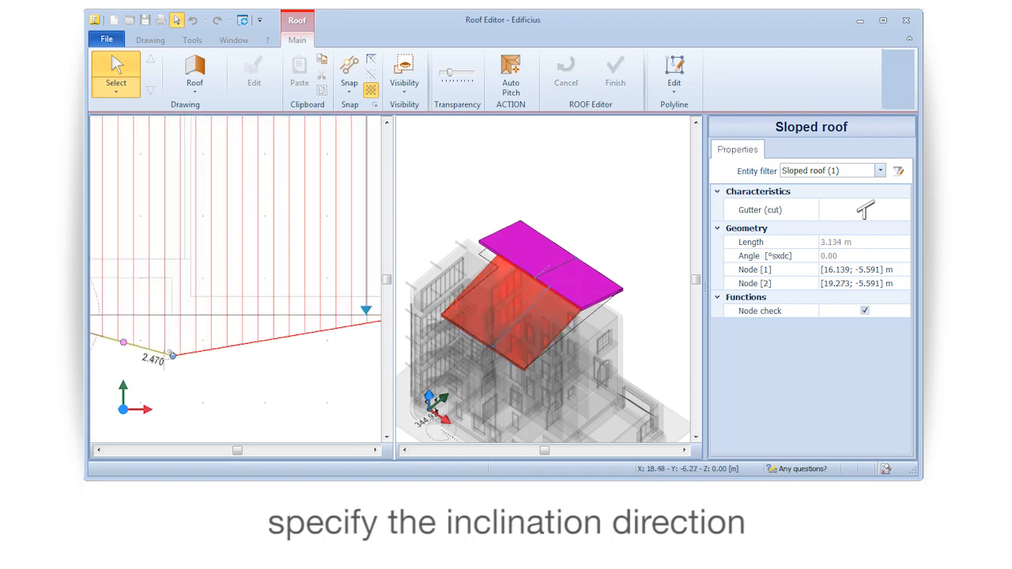
pyautogui.click(173, 315)
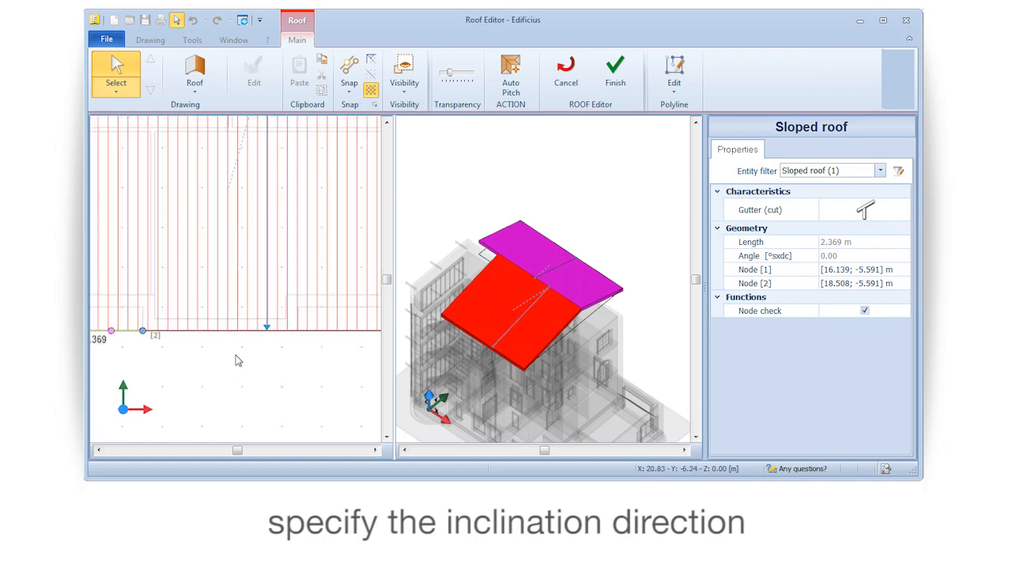
pyautogui.click(224, 329)
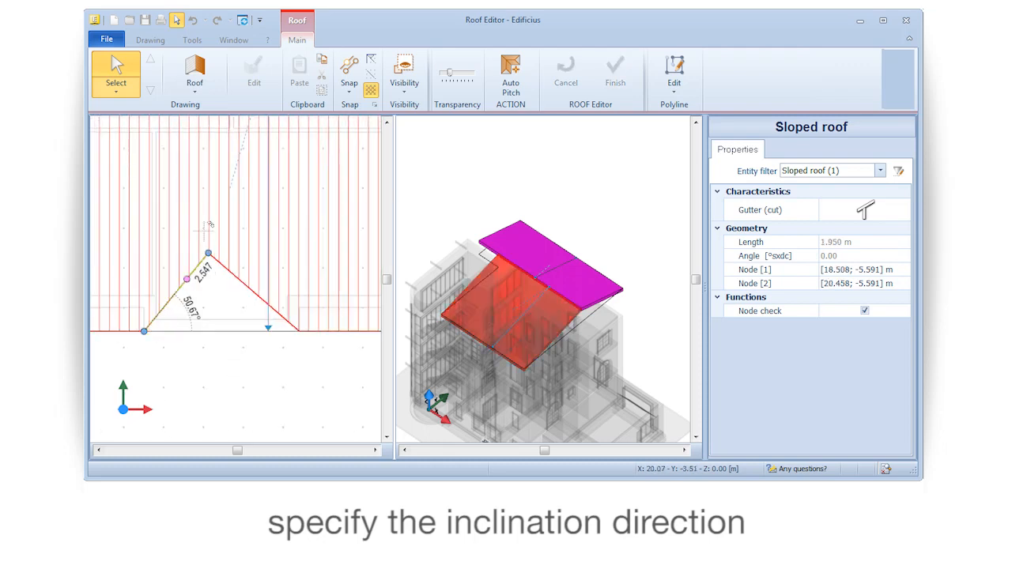
pyautogui.click(247, 197)
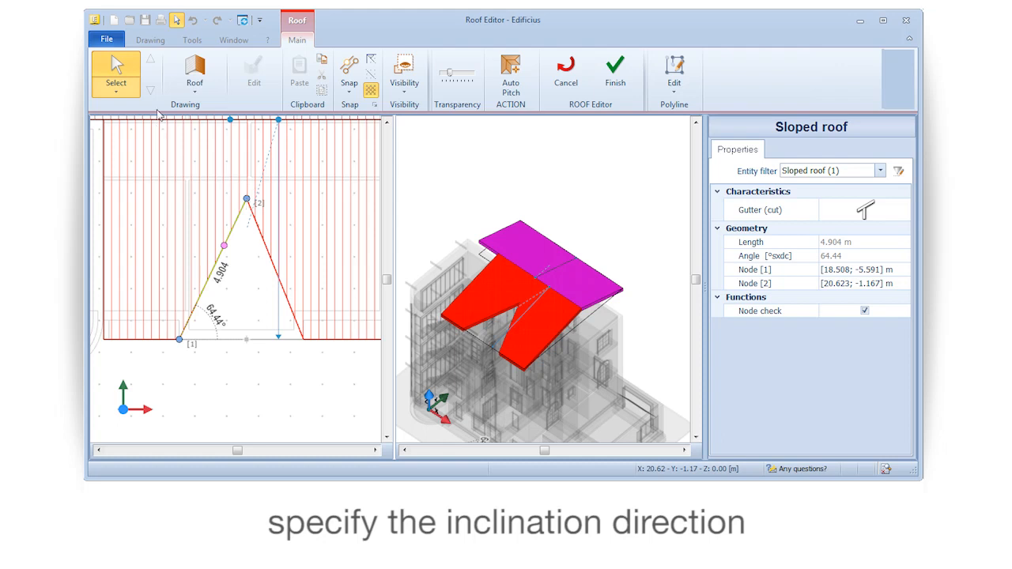
# Fill the notch with two triangular sloped roof slabs sharing a centre line from the apex to the outer edge, the tower-side one 2.116 m wide
pyautogui.click(190, 92)
pyautogui.click(183, 144)
pyautogui.scroll(3, 181, 343)
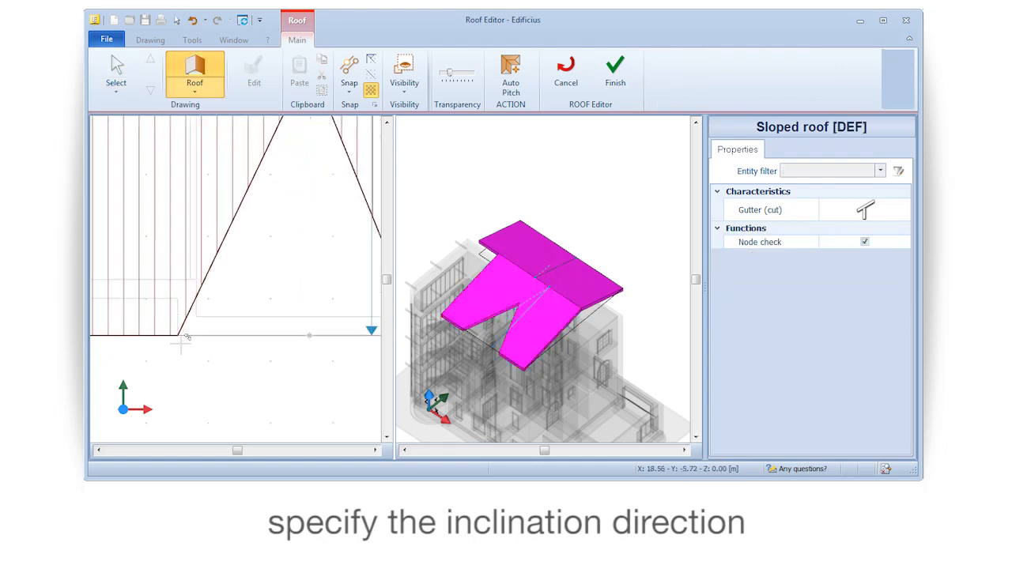
pyautogui.click(180, 336)
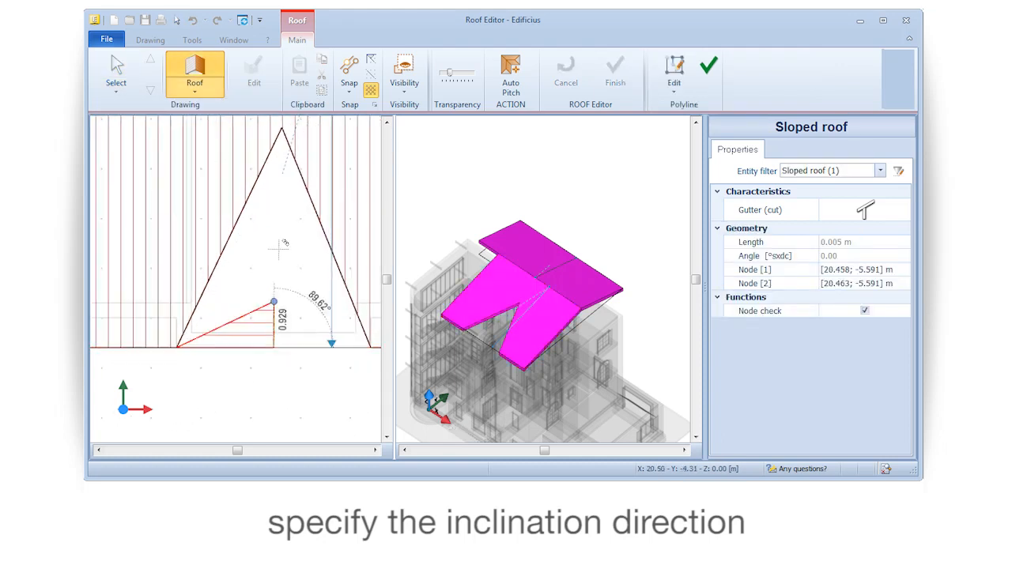
pyautogui.click(282, 128)
pyautogui.rightClick(283, 128)
pyautogui.click(316, 204)
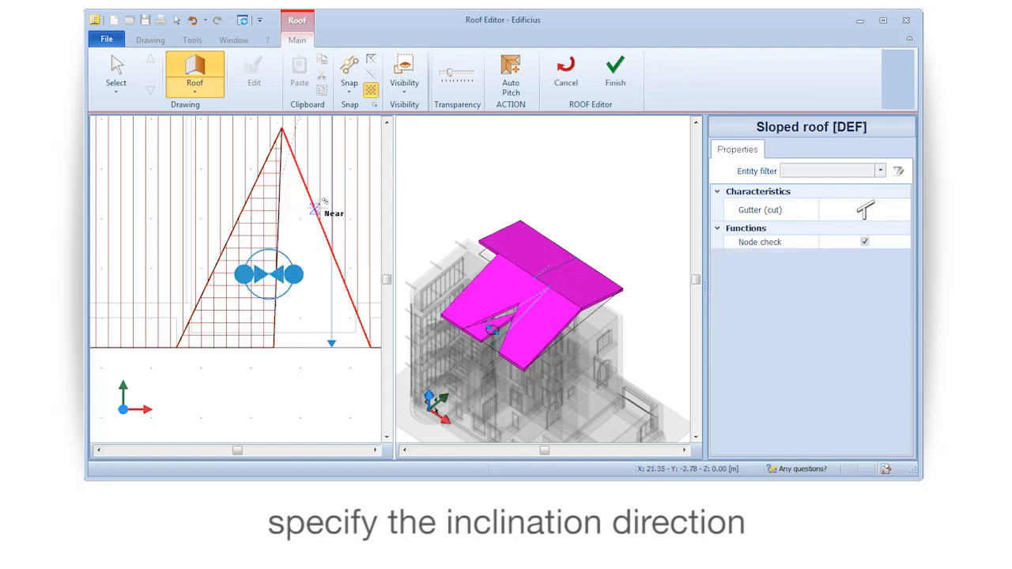
pyautogui.press('Escape')
pyautogui.click(277, 347)
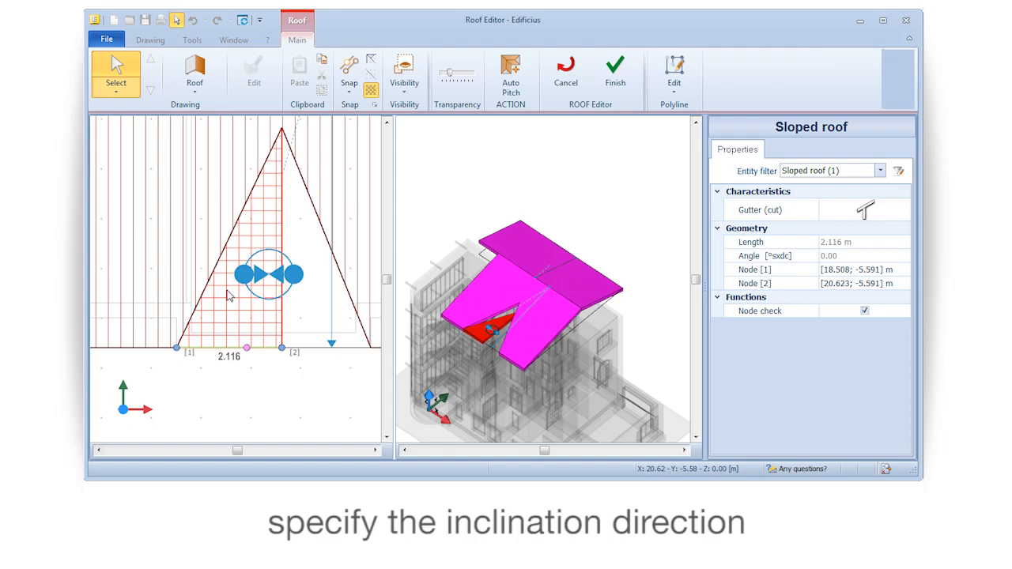
pyautogui.click(194, 72)
pyautogui.click(282, 348)
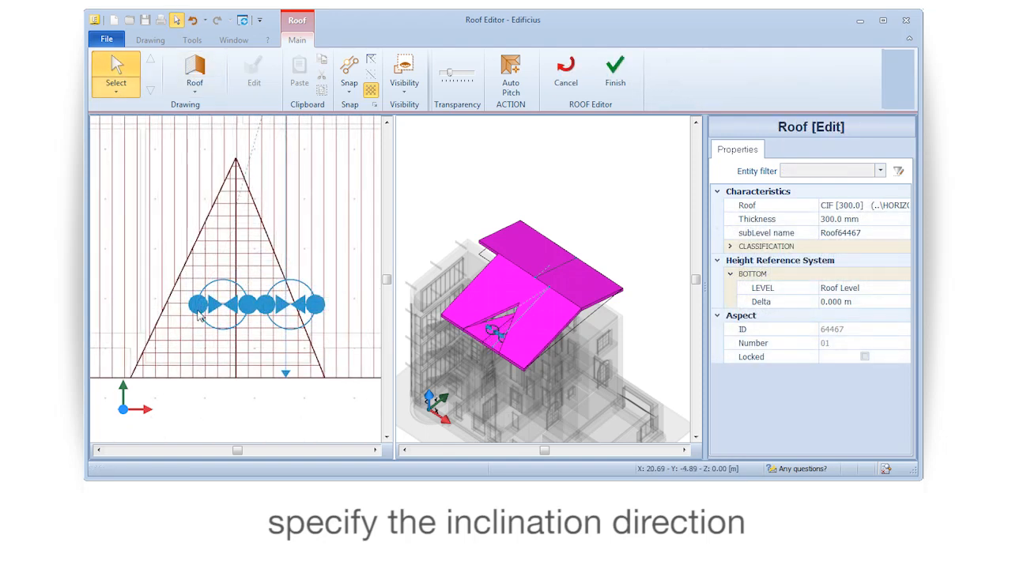
# Set both triangular slabs to pitch through 3 points, with P2 at the notch apex and P1 and P3 at the base corners
pyautogui.click(197, 313)
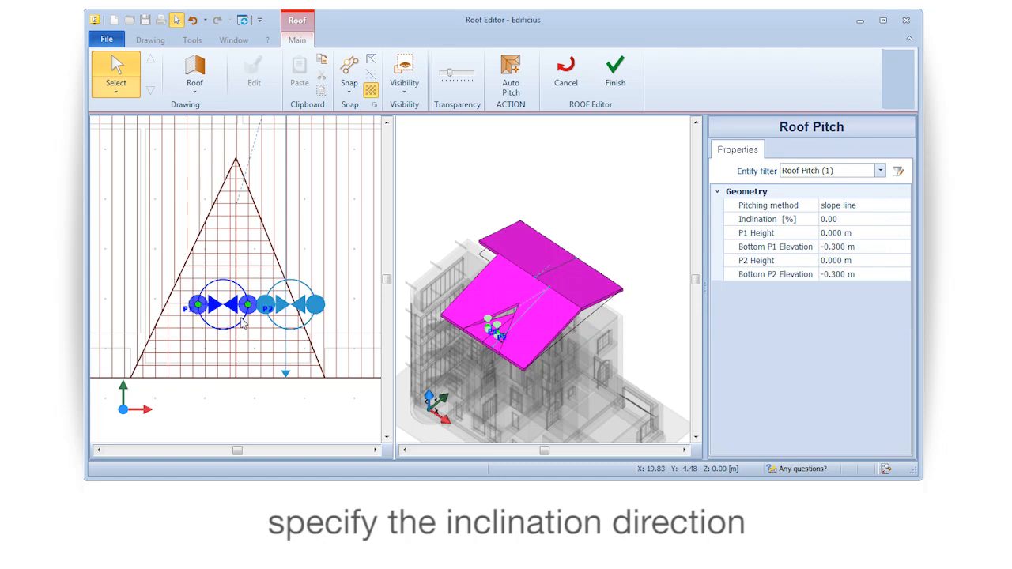
pyautogui.click(904, 205)
pyautogui.click(877, 228)
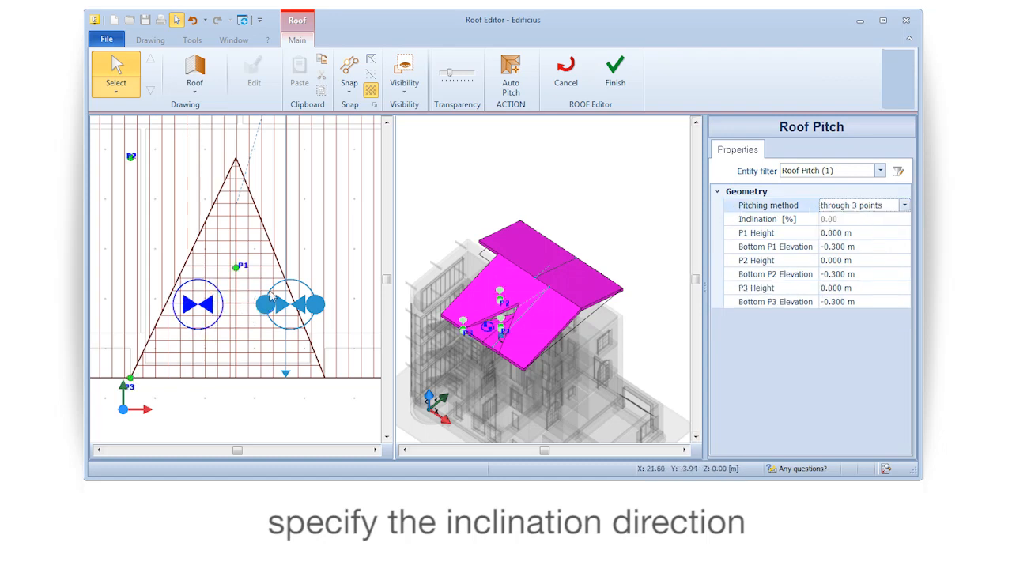
pyautogui.moveTo(236, 267); pyautogui.dragTo(235, 378)
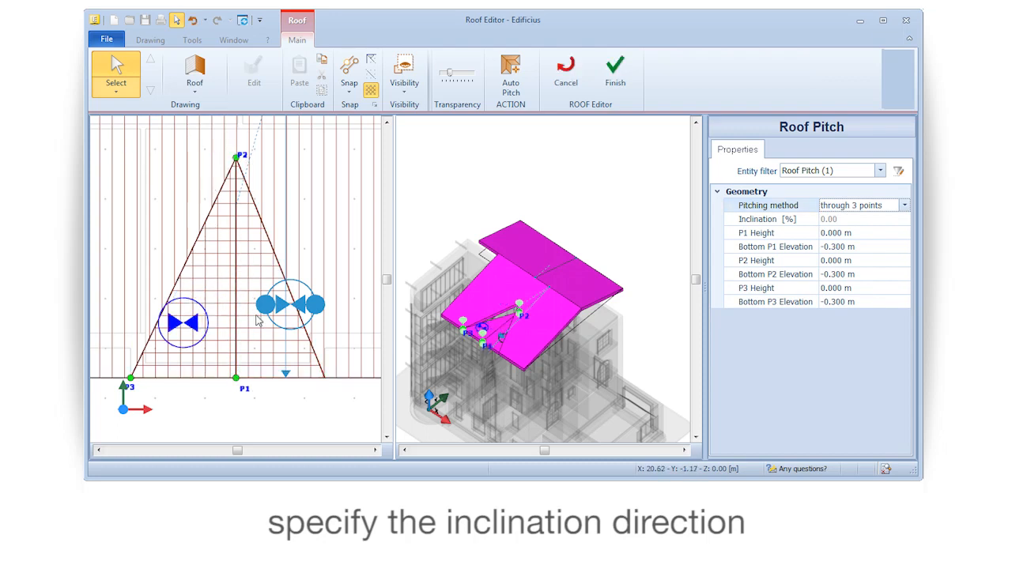
pyautogui.click(272, 297)
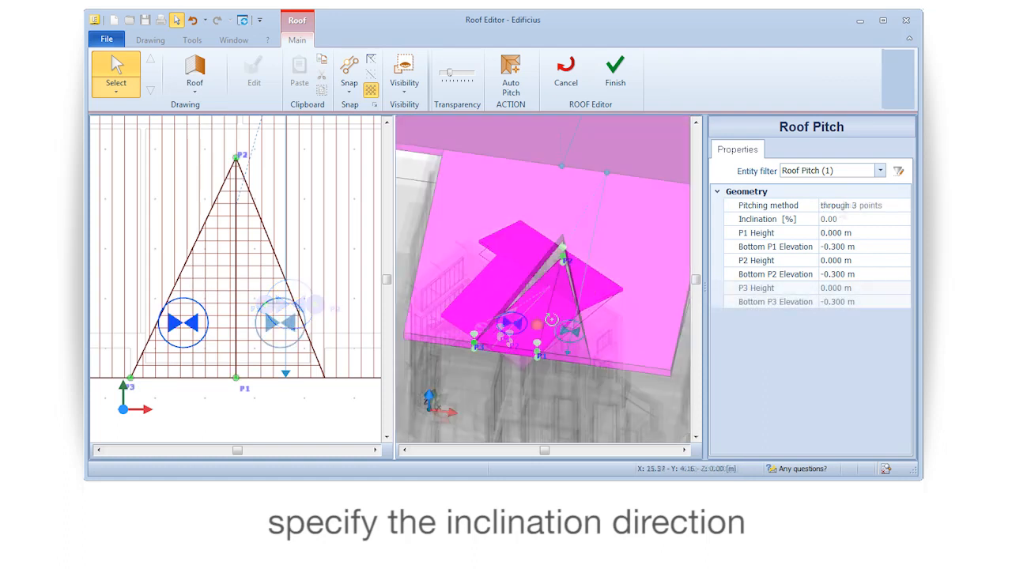
# Raise P2 of the tower-side triangular slab to the main slab's surface at the notch apex, a height of 1.058 m
pyautogui.moveTo(531, 306); pyautogui.dragTo(548, 293, button='middle')
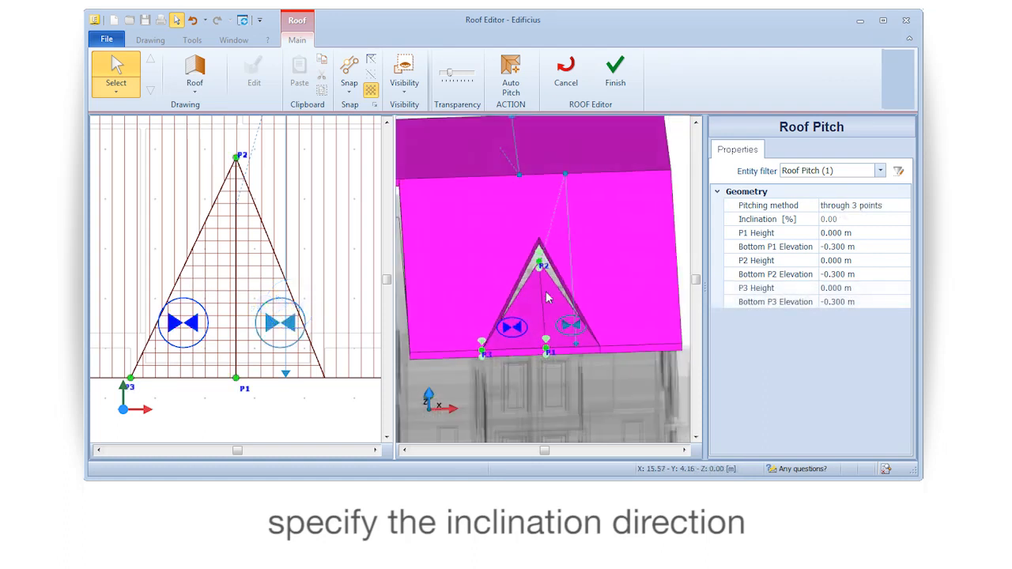
pyautogui.scroll(3, 538, 269)
pyautogui.moveTo(534, 261); pyautogui.dragTo(538, 211)
pyautogui.scroll(-4, 543, 267)
pyautogui.moveTo(542, 278); pyautogui.dragTo(547, 293, button='middle')
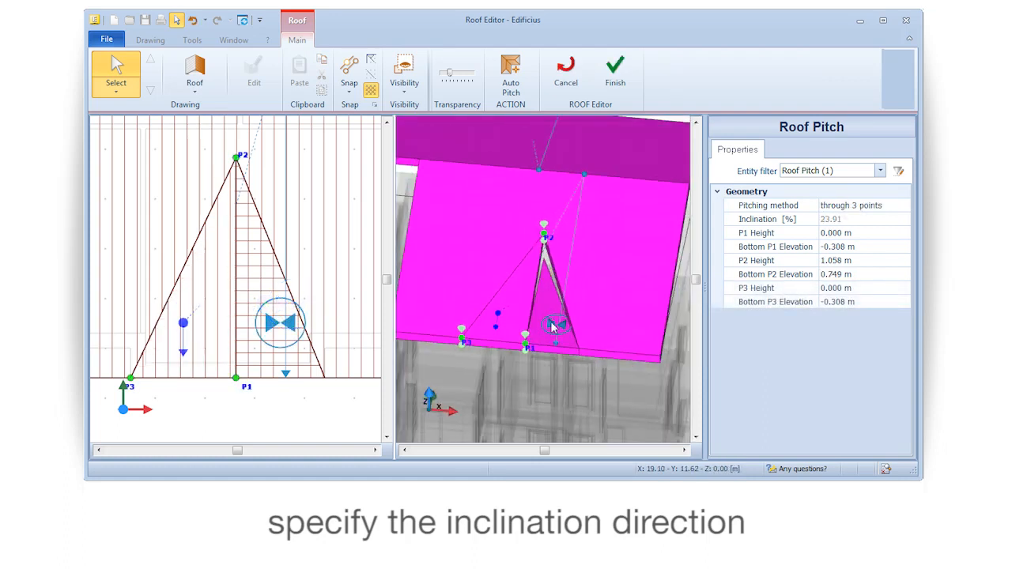
# Raise P2 of the triangular slab farther from the tower to the same apex height, 1.058 m
pyautogui.click(552, 326)
pyautogui.click(545, 238)
pyautogui.scroll(4, 546, 232)
pyautogui.click(546, 232)
# Raise P3 of the triangular slab farther from the tower, at the centre of the notch's base, to a height of 1.650 m
pyautogui.scroll(-4, 546, 241)
pyautogui.moveTo(545, 281)
pyautogui.mouseDown(button='middle')
pyautogui.moveTo(547, 265)
pyautogui.moveTo(548, 291)
pyautogui.moveTo(530, 285)
pyautogui.mouseUp(button='middle')
pyautogui.scroll(4, 548, 290)
pyautogui.click(574, 327)
pyautogui.scroll(-2, 574, 291)
pyautogui.scroll(-2, 532, 285)
pyautogui.moveTo(596, 282); pyautogui.dragTo(560, 282, button='middle')
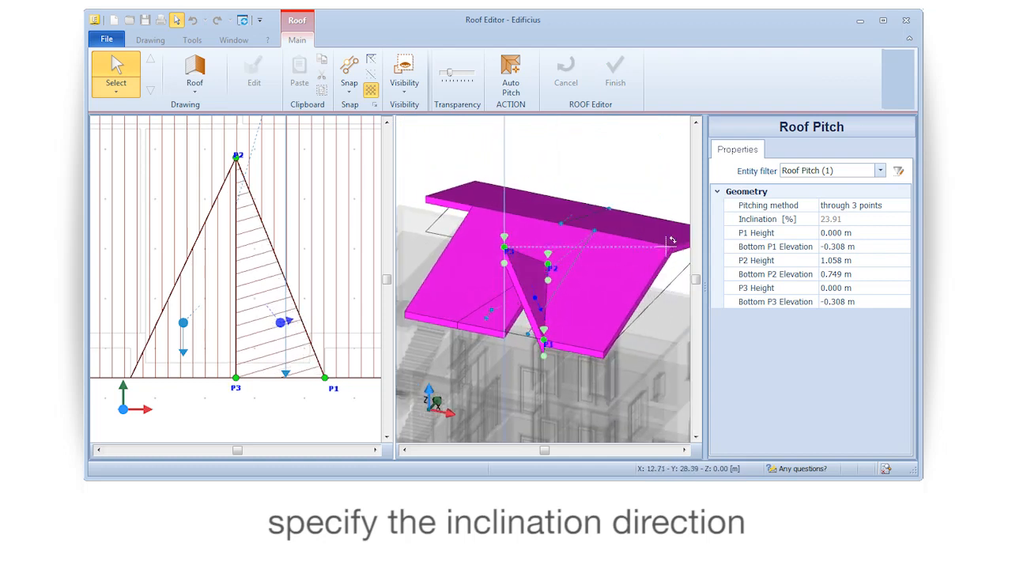
pyautogui.click(505, 295)
# Raise P1 of the tower-side triangular slab to 1.650 m at the centre of the base, and finish editing the roof
pyautogui.scroll(4, 507, 348)
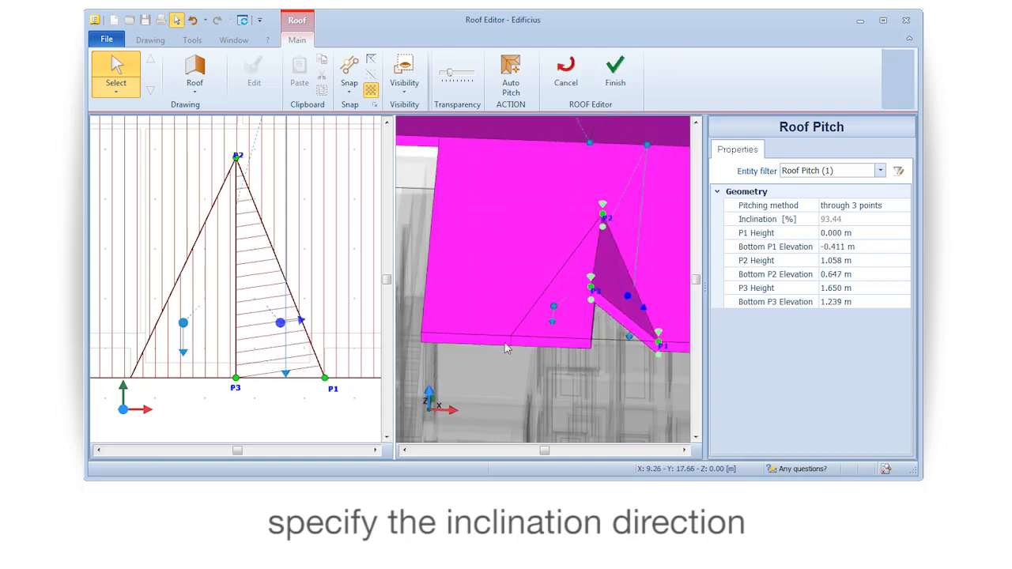
pyautogui.click(554, 306)
pyautogui.click(594, 324)
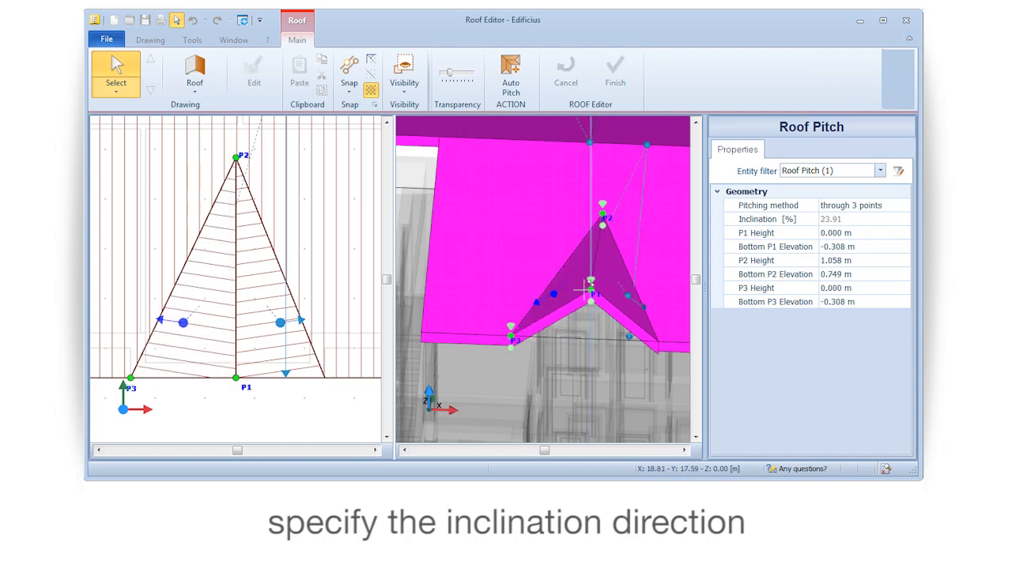
pyautogui.click(595, 287)
pyautogui.moveTo(593, 348)
pyautogui.mouseDown(button='middle')
pyautogui.moveTo(560, 330)
pyautogui.moveTo(601, 334)
pyautogui.moveTo(572, 342)
pyautogui.moveTo(588, 330)
pyautogui.mouseUp(button='middle')
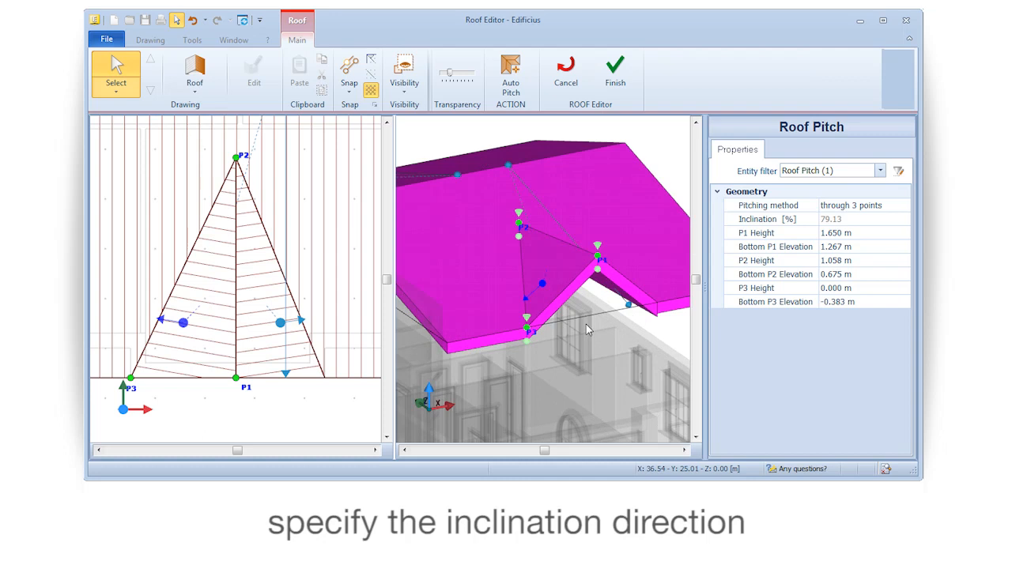
pyautogui.click(615, 75)
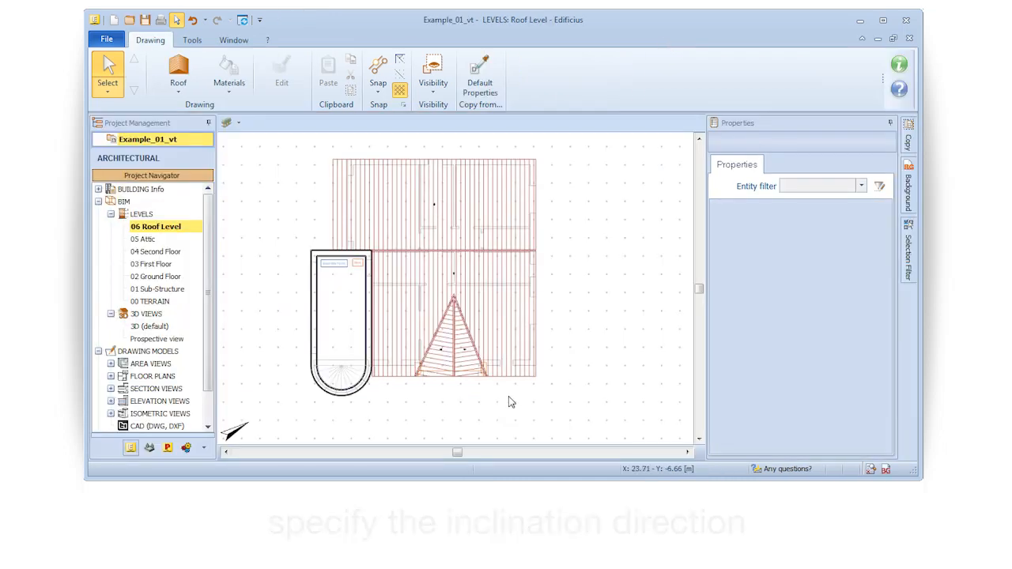
# Rename the roof's sublevel under Roof Level as My Roof in the LEVELS Manager and apply the change
pyautogui.click(192, 39)
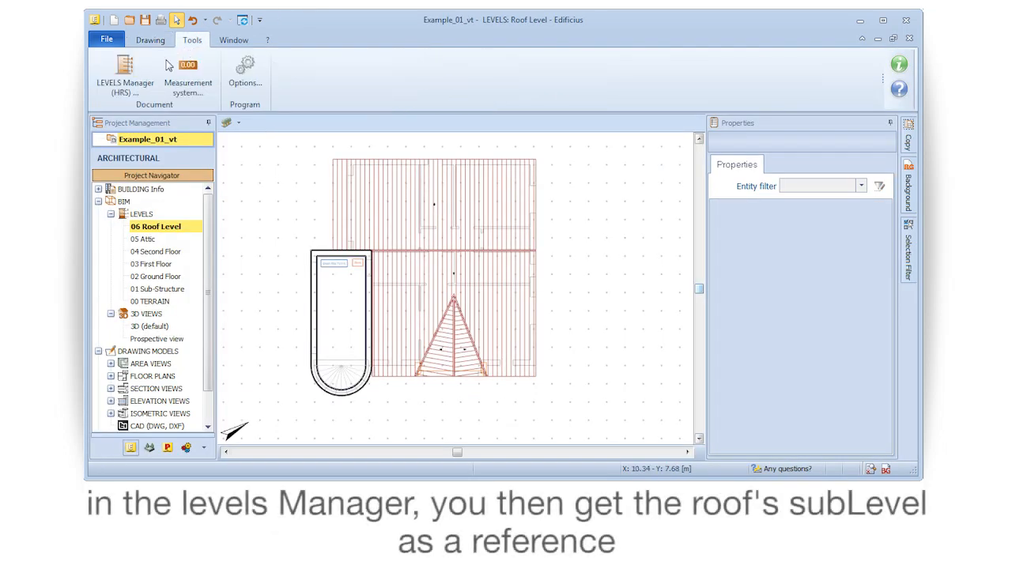
pyautogui.click(135, 82)
pyautogui.click(221, 207)
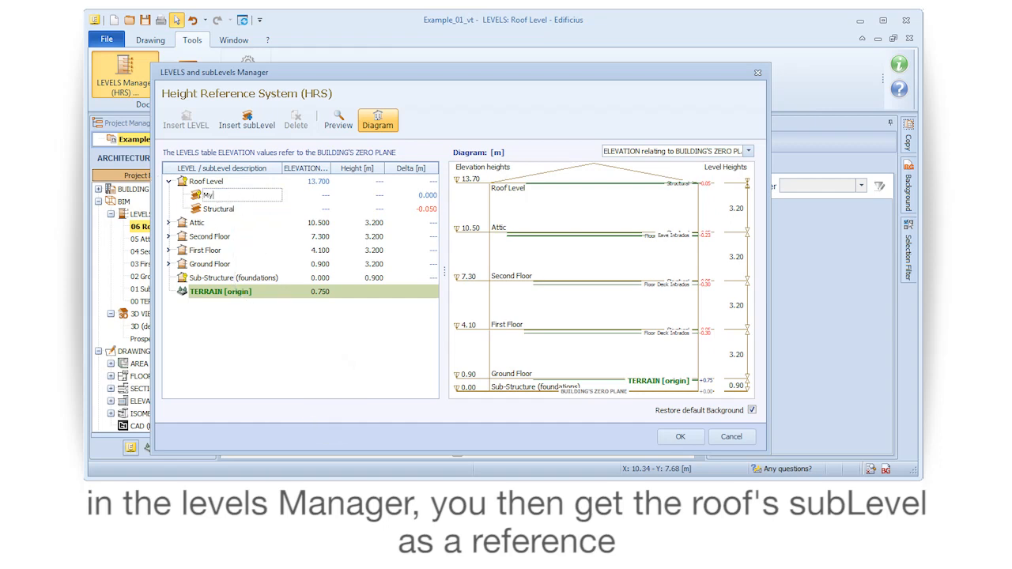
pyautogui.press('Return')
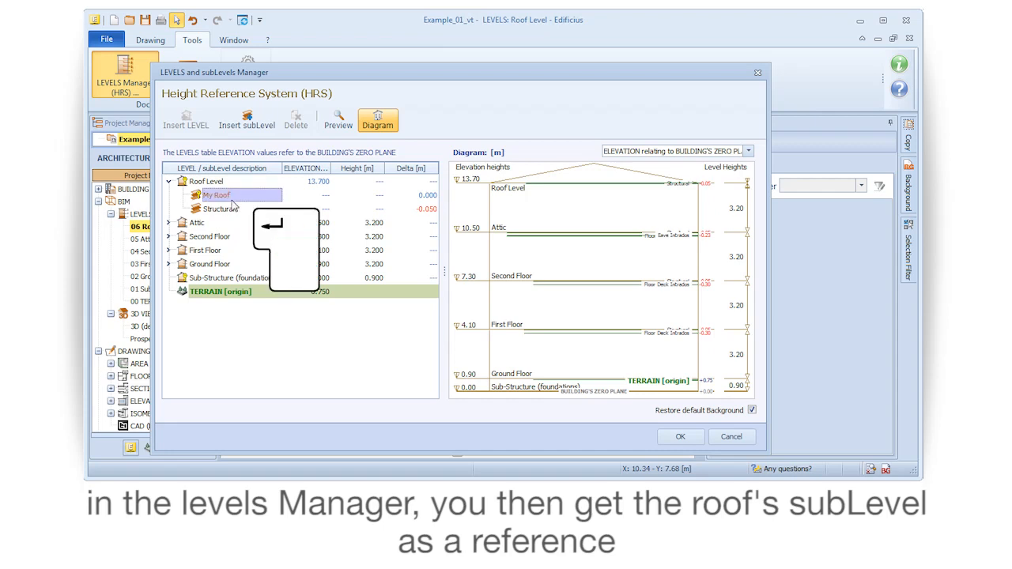
pyautogui.click(681, 438)
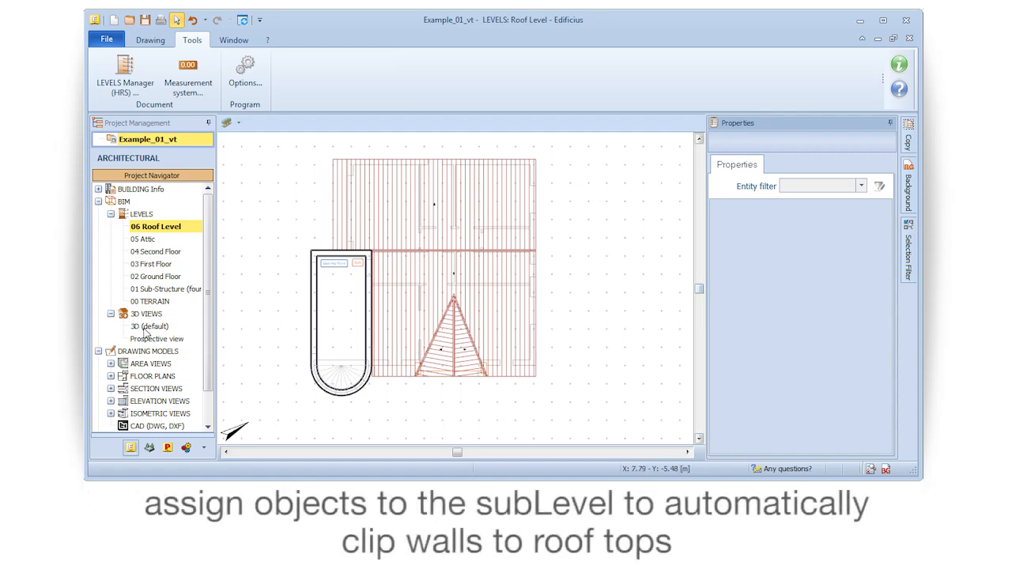
# Open the default 3D view and select the top-floor wall beside the tower together with the brick walls framing the glazed bay
pyautogui.doubleClick(162, 328)
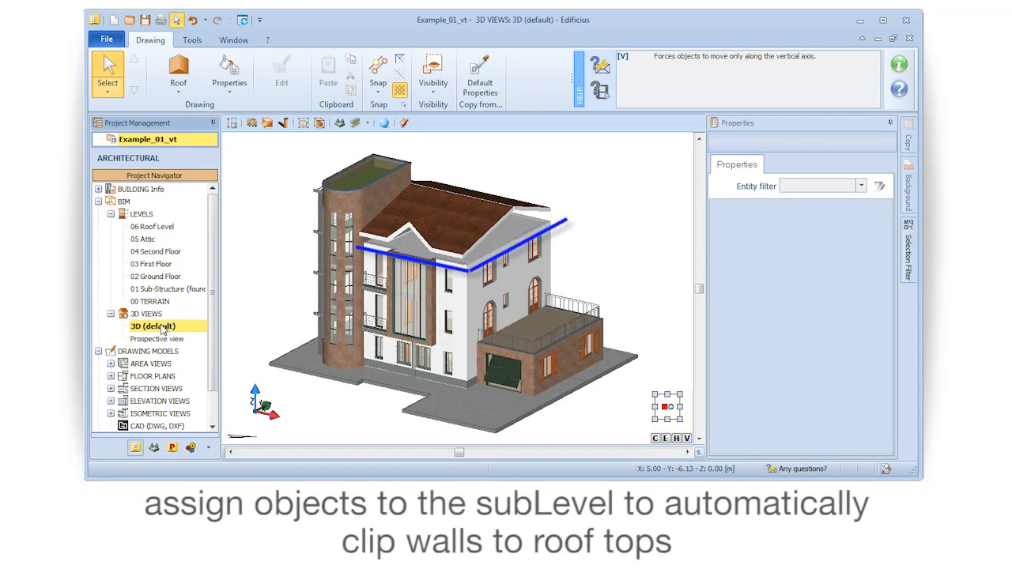
pyautogui.moveTo(320, 326)
pyautogui.mouseDown(button='middle')
pyautogui.moveTo(318, 286)
pyautogui.moveTo(325, 312)
pyautogui.mouseUp(button='middle')
pyautogui.scroll(5, 394, 245)
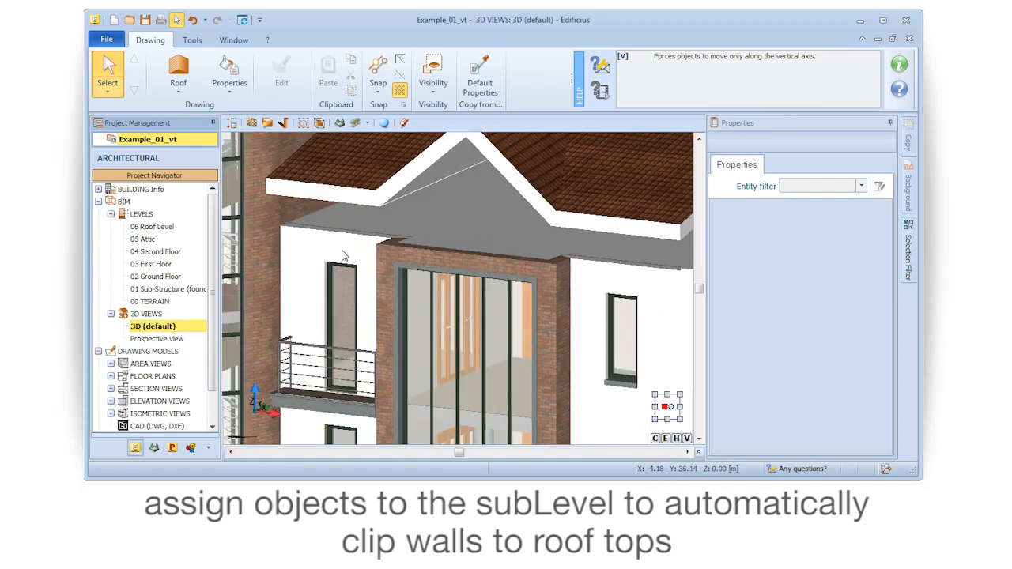
pyautogui.click(382, 258)
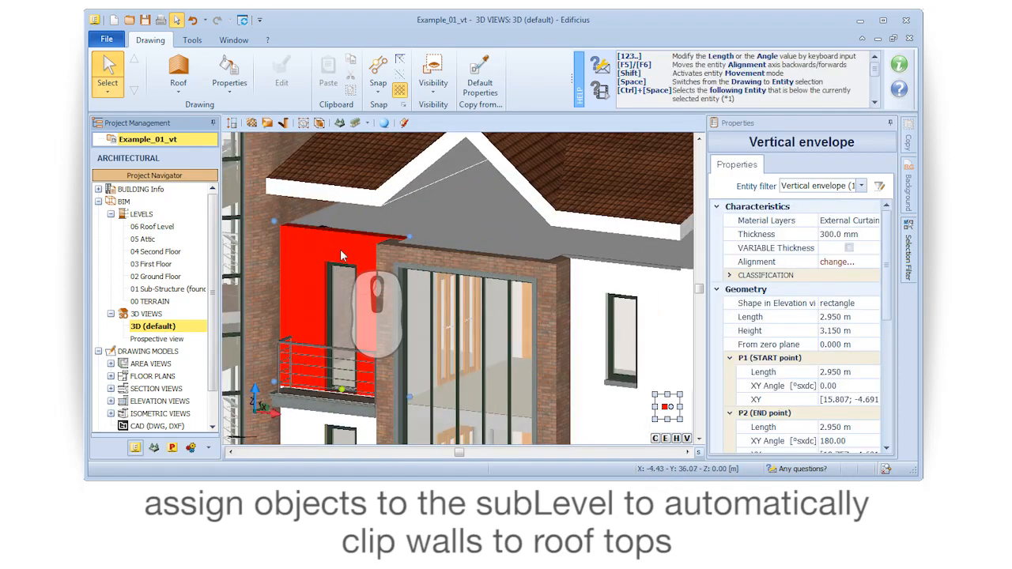
pyautogui.keyDown('shift'); pyautogui.click(456, 261); pyautogui.keyUp('shift')
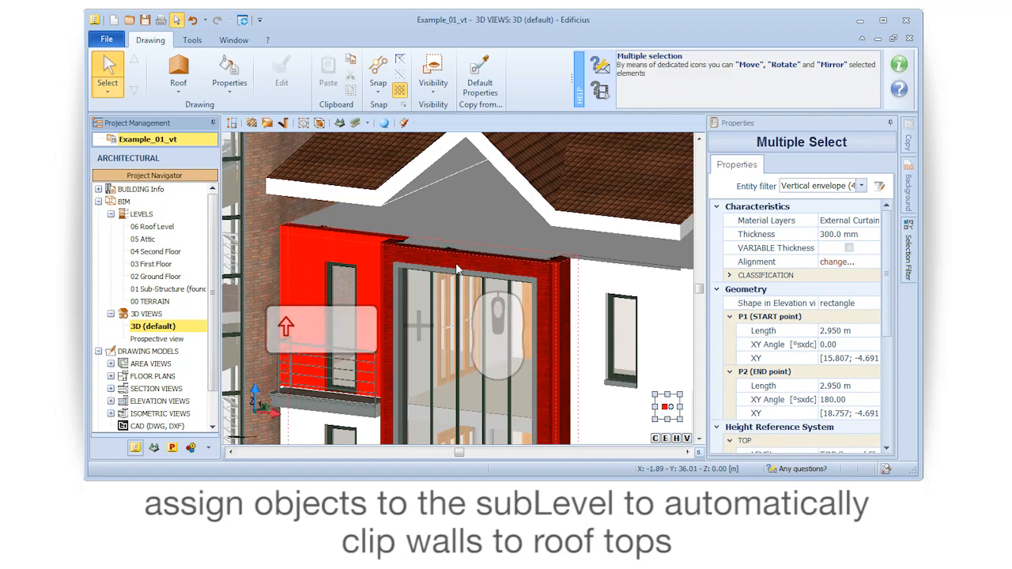
# Add the remaining top-floor front wall and the side facade's top-floor walls to the selection
pyautogui.scroll(-5, 456, 268)
pyautogui.moveTo(430, 282); pyautogui.dragTo(337, 284, button='middle')
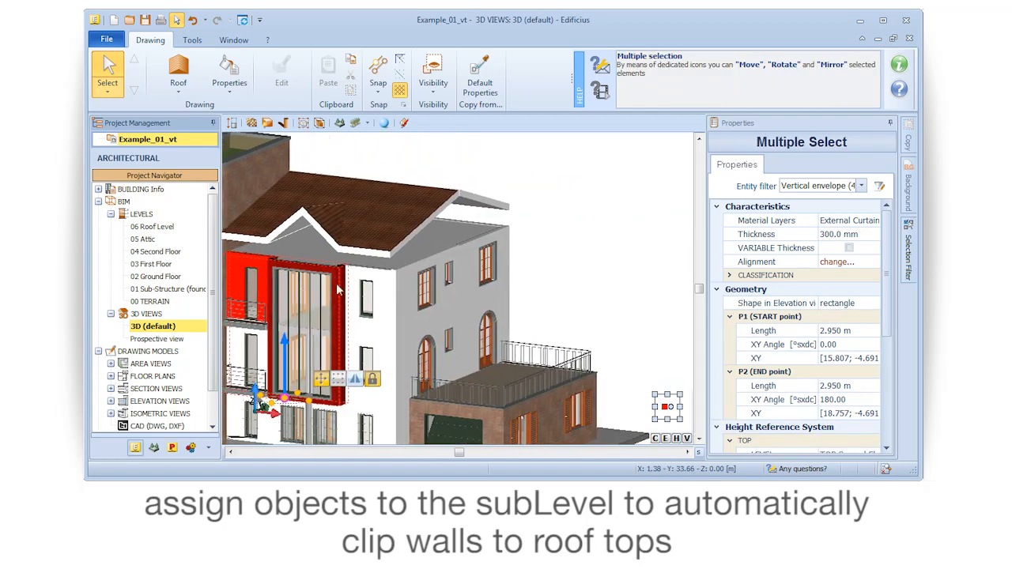
pyautogui.scroll(4, 403, 304)
pyautogui.keyDown('shift'); pyautogui.click(366, 303); pyautogui.keyUp('shift')
pyautogui.keyDown('shift'); pyautogui.click(402, 313); pyautogui.keyUp('shift')
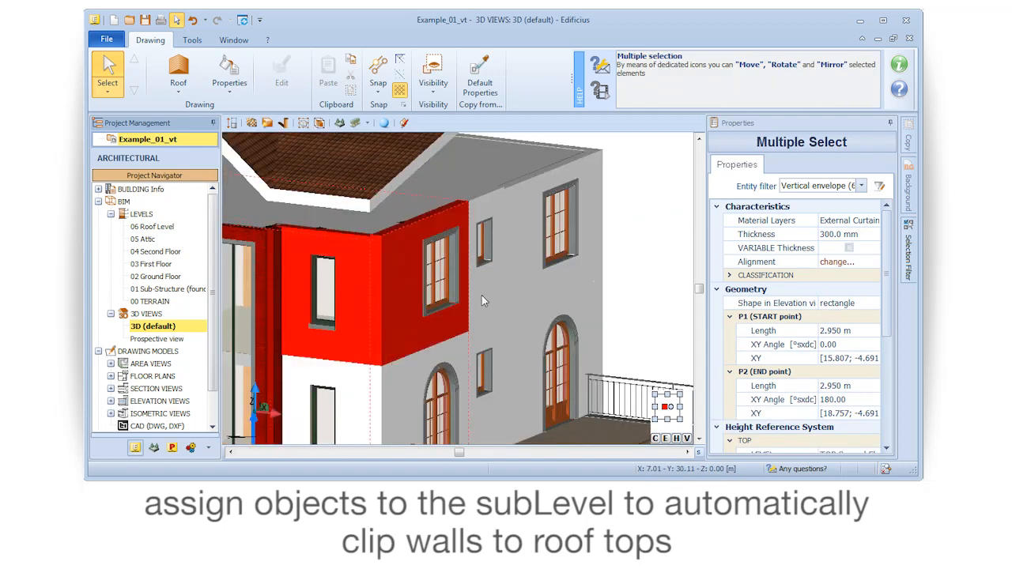
pyautogui.keyDown('shift'); pyautogui.click(481, 295); pyautogui.keyUp('shift')
pyautogui.keyDown('shift'); pyautogui.click(517, 282); pyautogui.keyUp('shift')
pyautogui.keyDown('shift'); pyautogui.click(562, 282); pyautogui.keyUp('shift')
# Set the TOP sub Level of the selected walls to My Roof in their Height Reference System properties
pyautogui.scroll(-5, 565, 264)
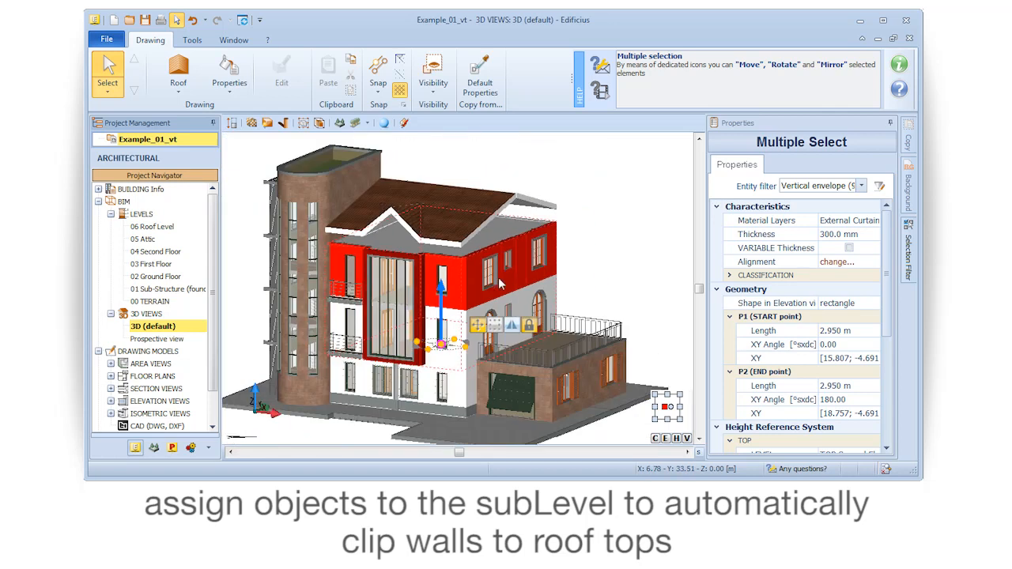
pyautogui.scroll(4, 479, 272)
pyautogui.moveTo(480, 272); pyautogui.dragTo(477, 283, button='middle')
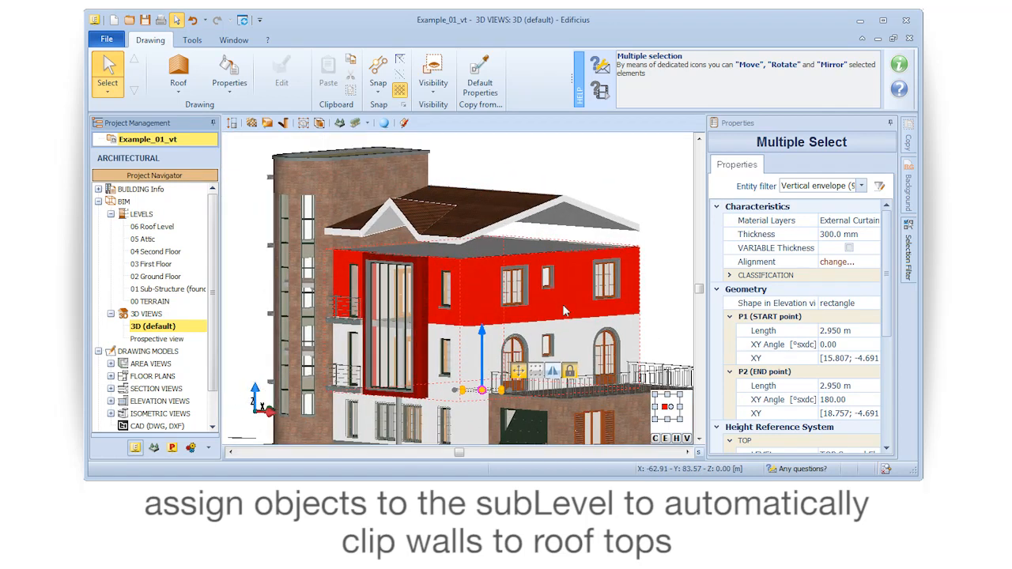
pyautogui.moveTo(886, 287); pyautogui.dragTo(885, 373)
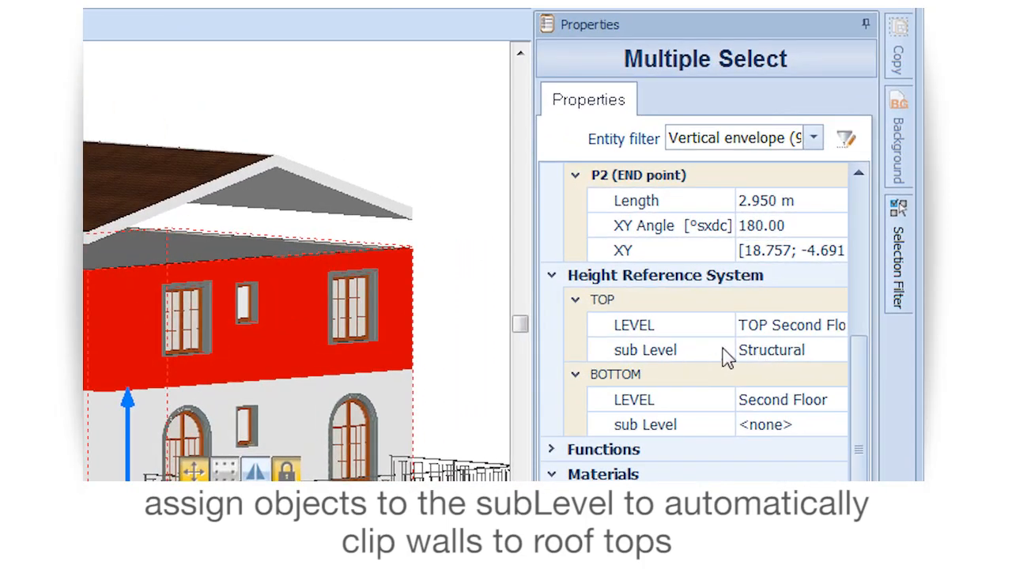
pyautogui.click(753, 350)
pyautogui.click(836, 350)
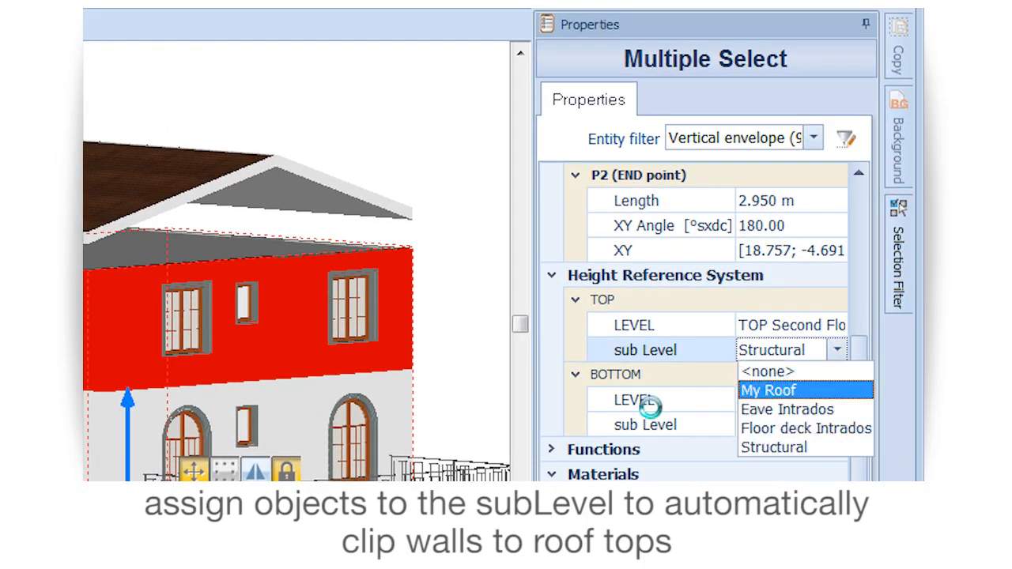